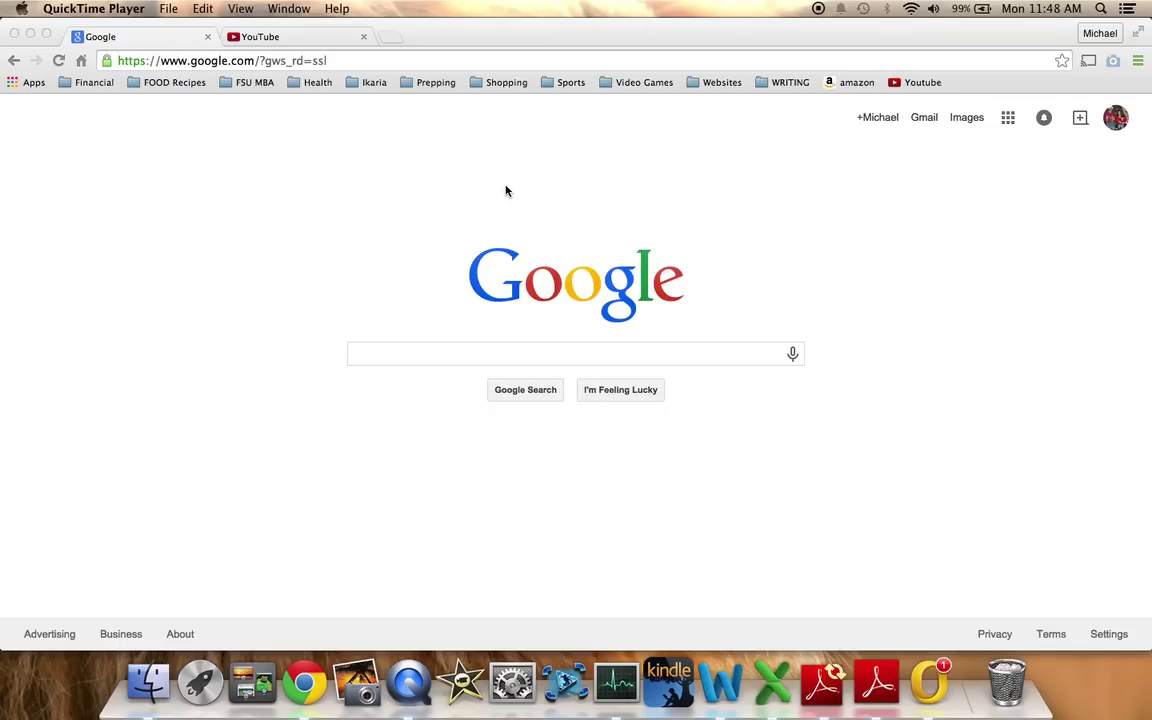
# - Look over the TheHelpfuldad YouTube channel page, from the featured video through the popular uploads, playlists and uploads
pyautogui.click(305, 37)
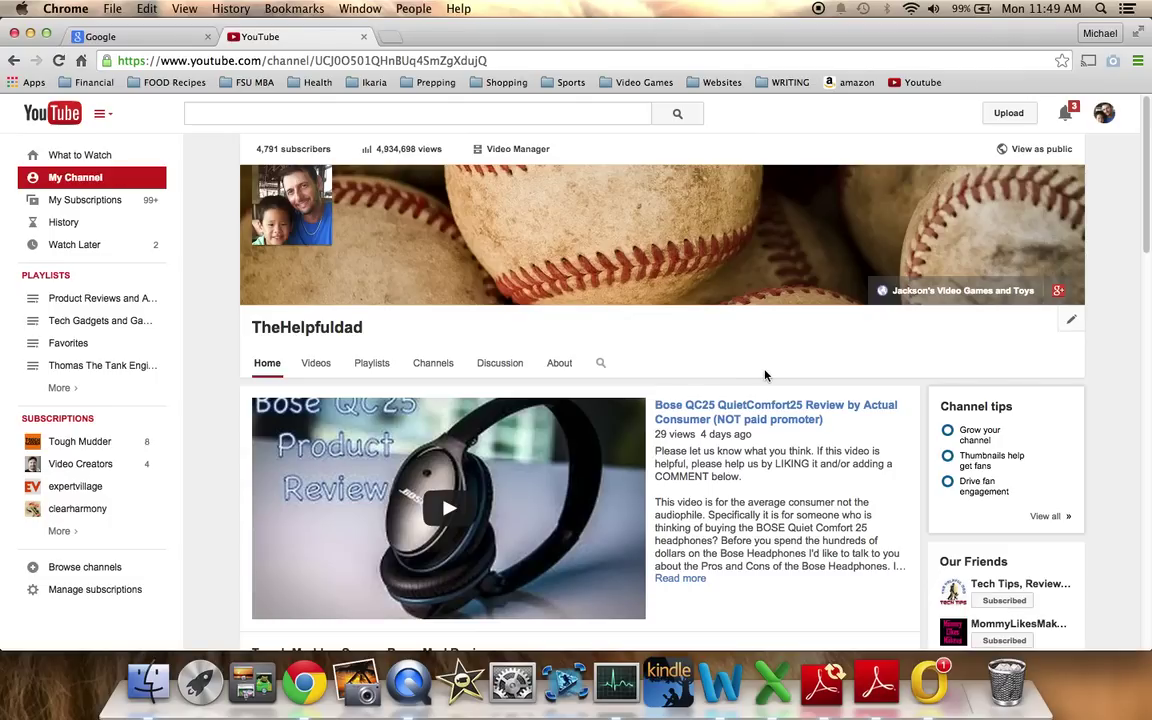
pyautogui.scroll(-2, 688, 331)
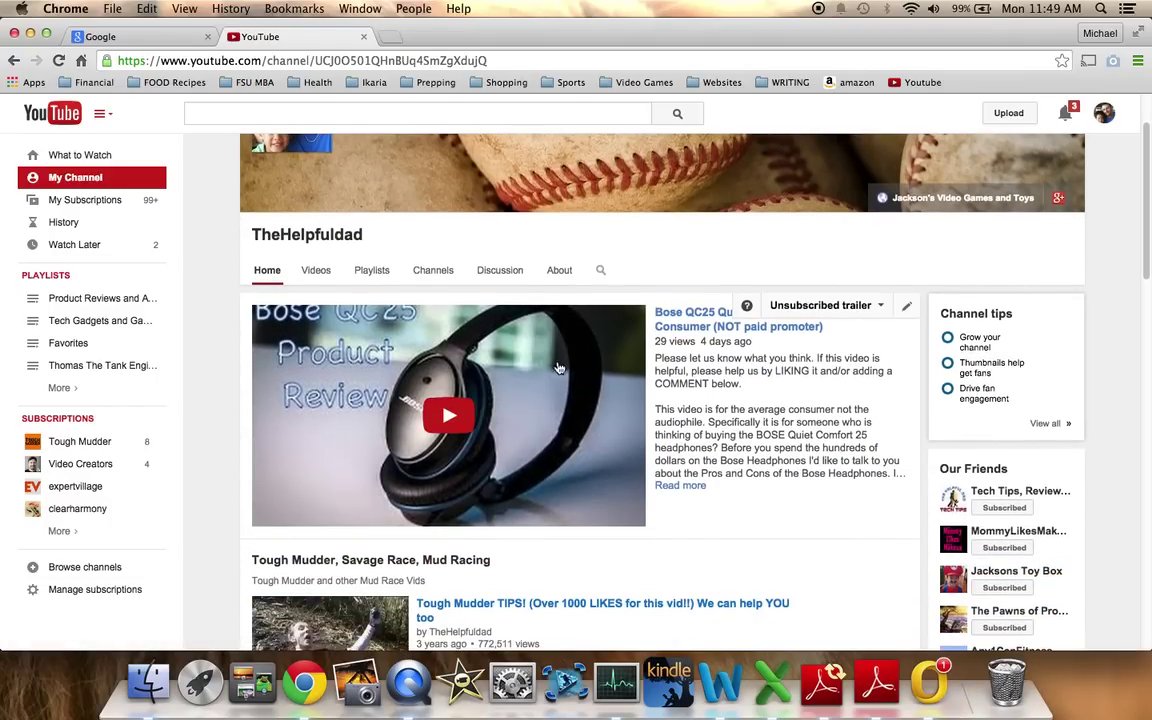
pyautogui.scroll(-5, 700, 360)
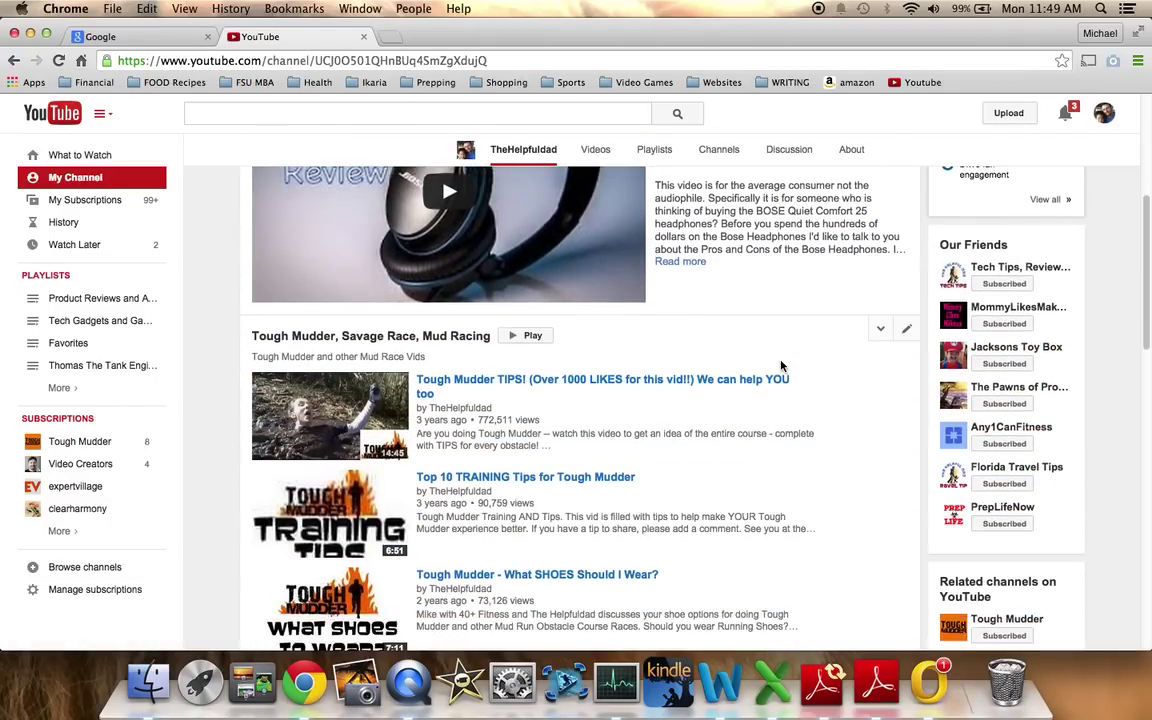
pyautogui.scroll(-10, 783, 364)
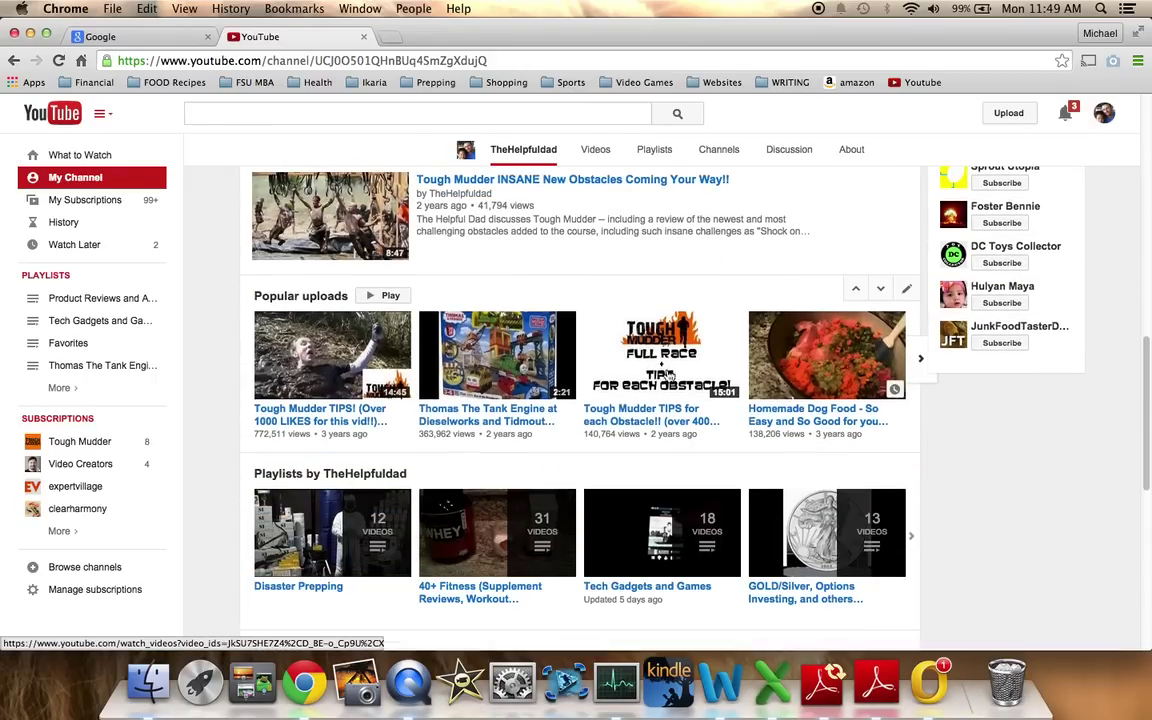
pyautogui.scroll(-3, 576, 393)
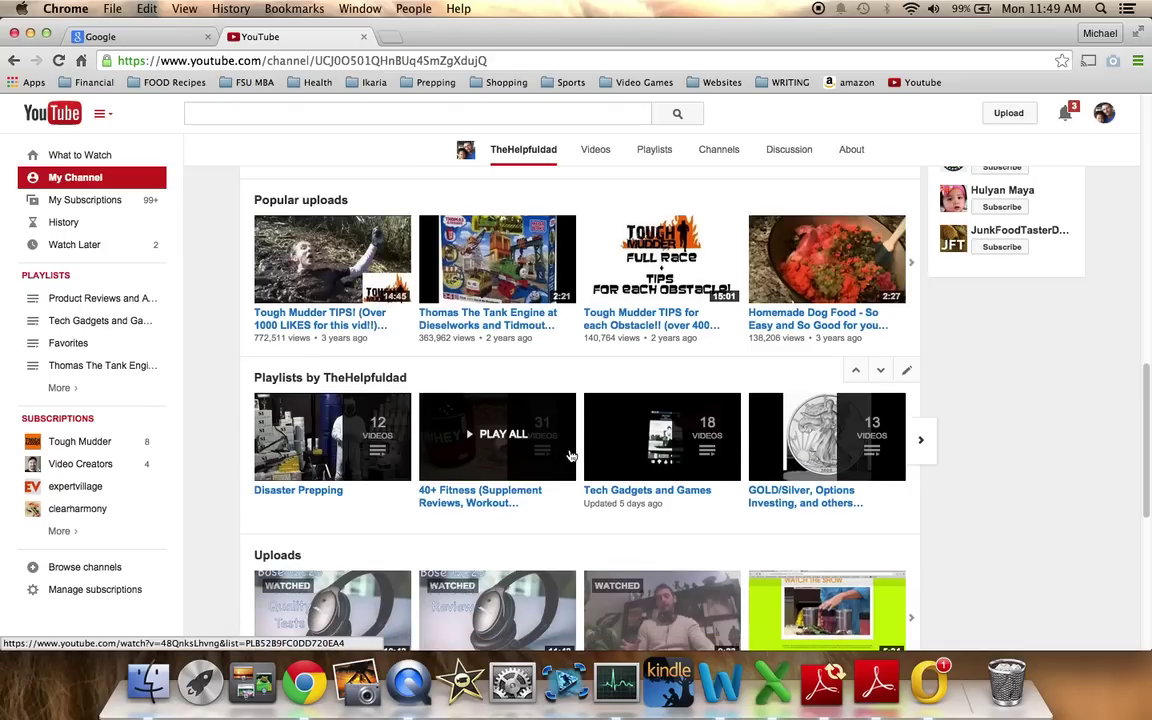
pyautogui.scroll(-4, 569, 455)
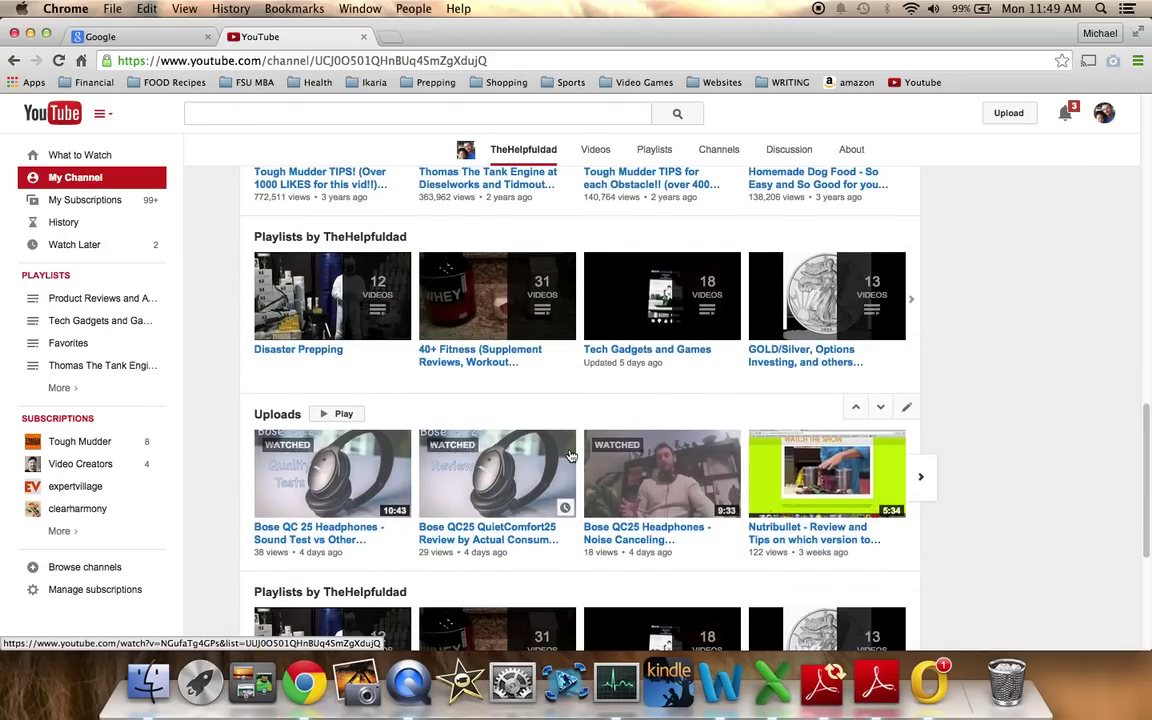
pyautogui.scroll(9, 569, 455)
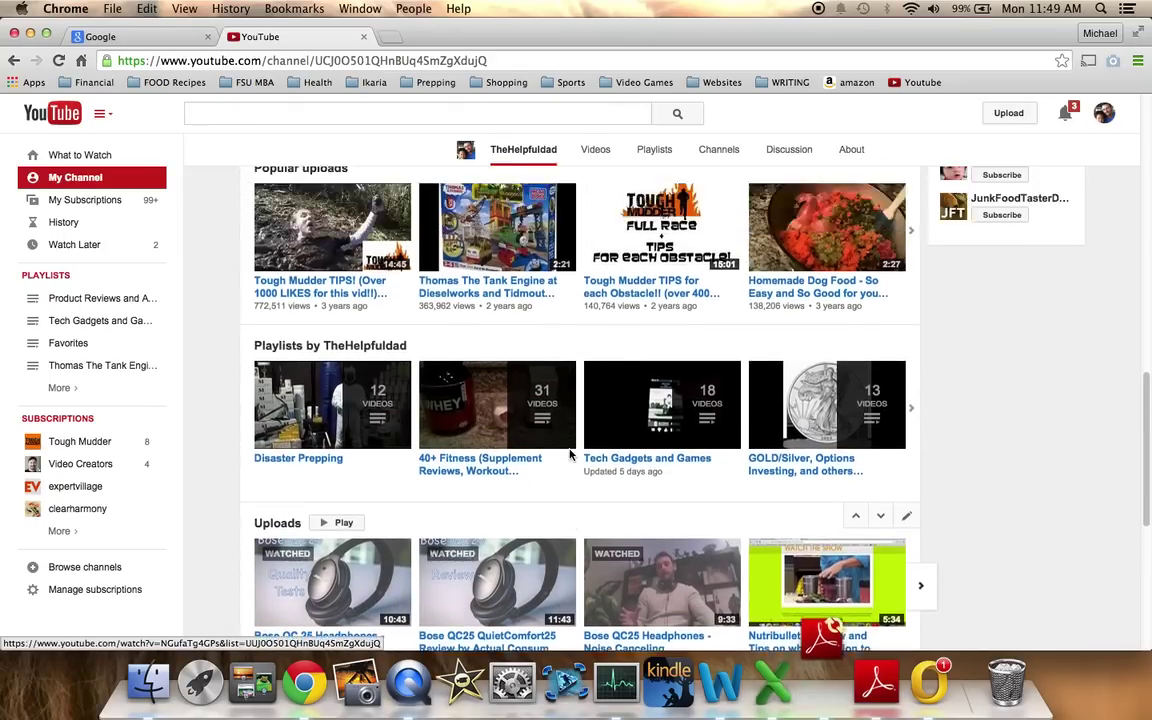
pyautogui.scroll(12, 570, 455)
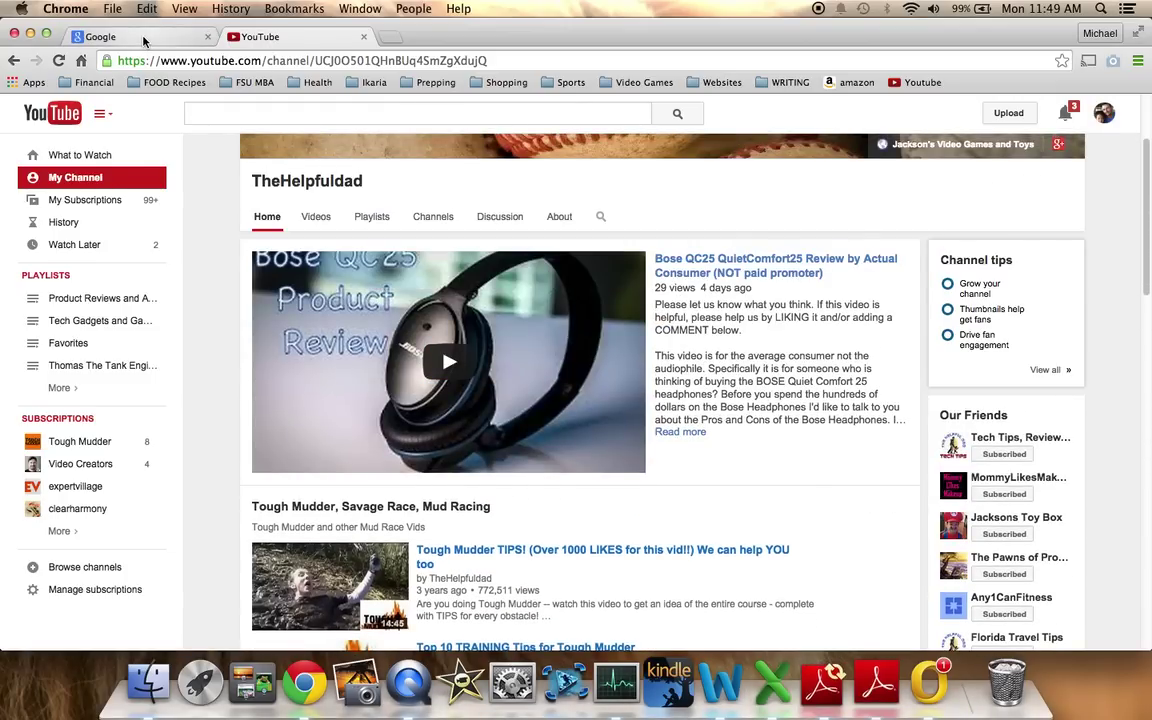
# - Search Google for "stock market crash 2008" and look through the web results
pyautogui.click(144, 41)
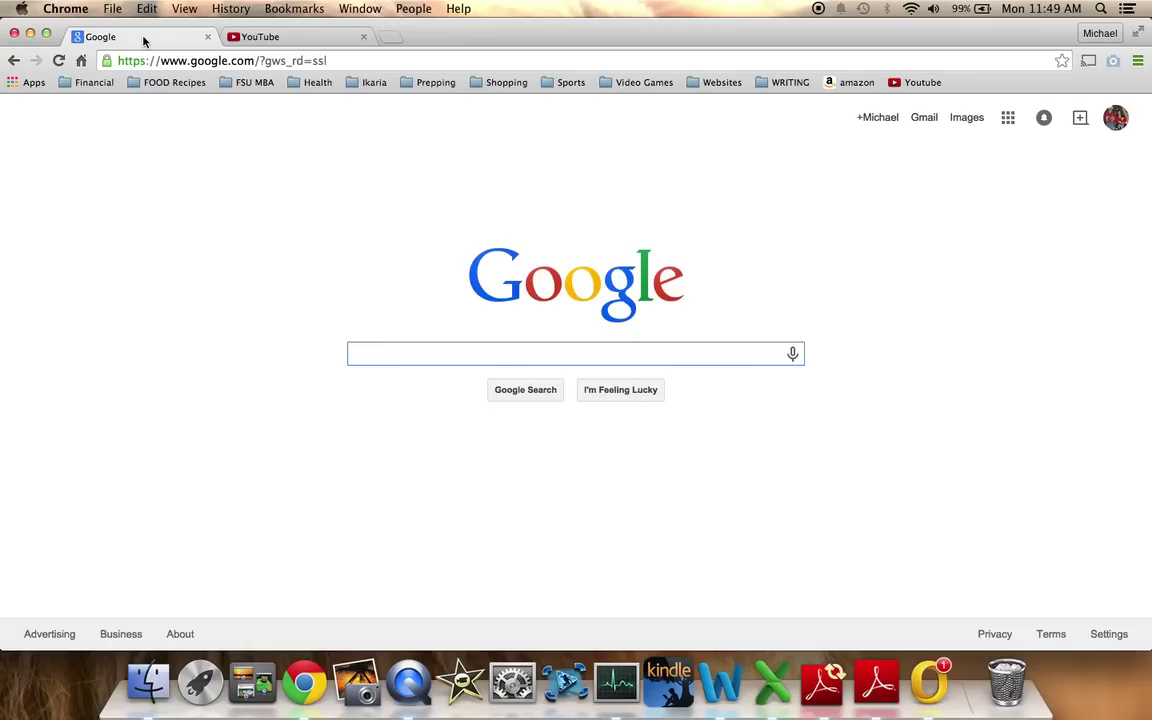
pyautogui.write('stock')
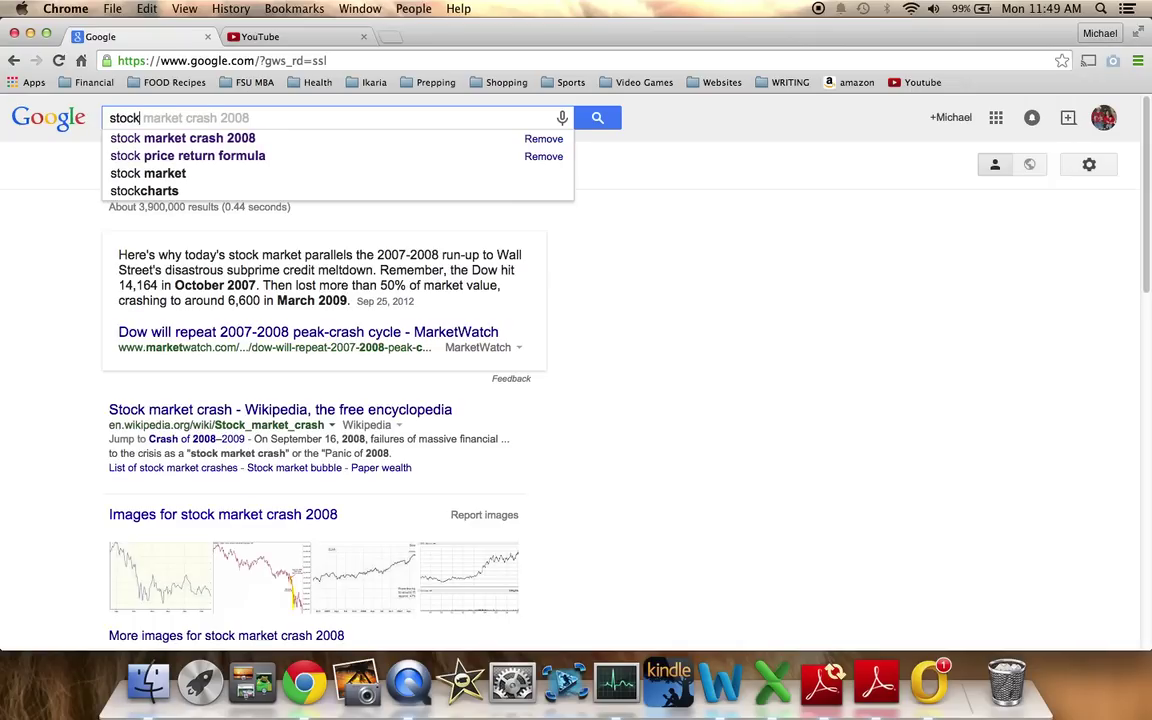
pyautogui.click(190, 139)
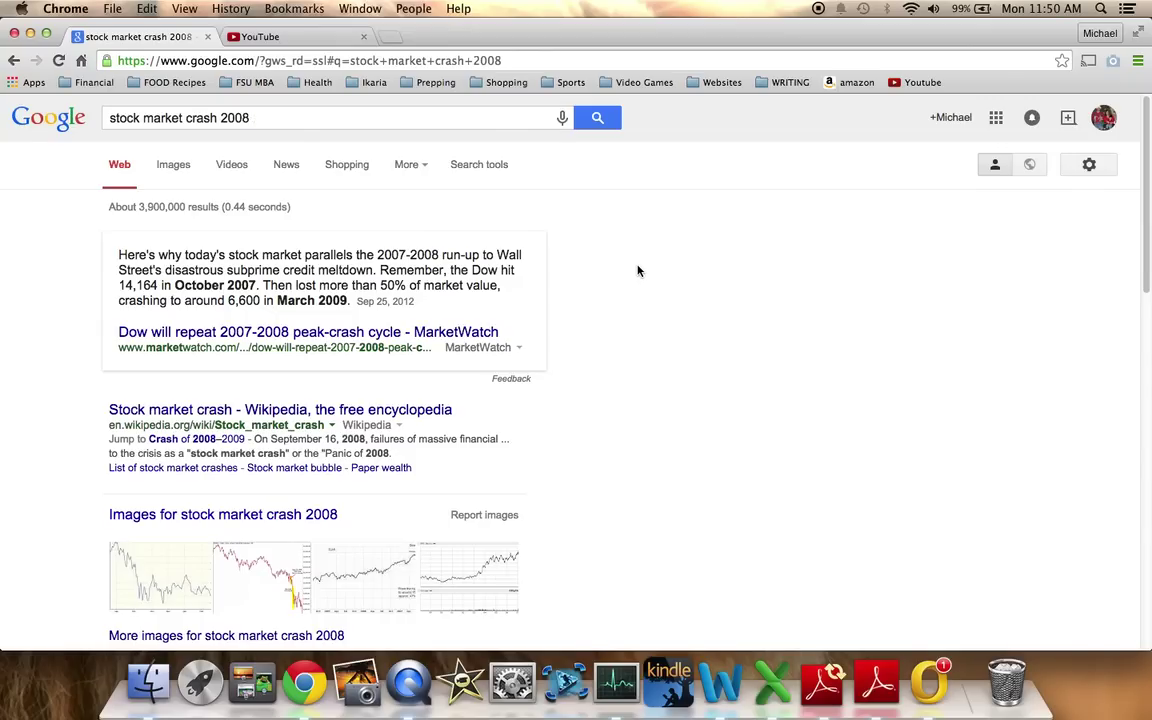
pyautogui.scroll(-3, 638, 270)
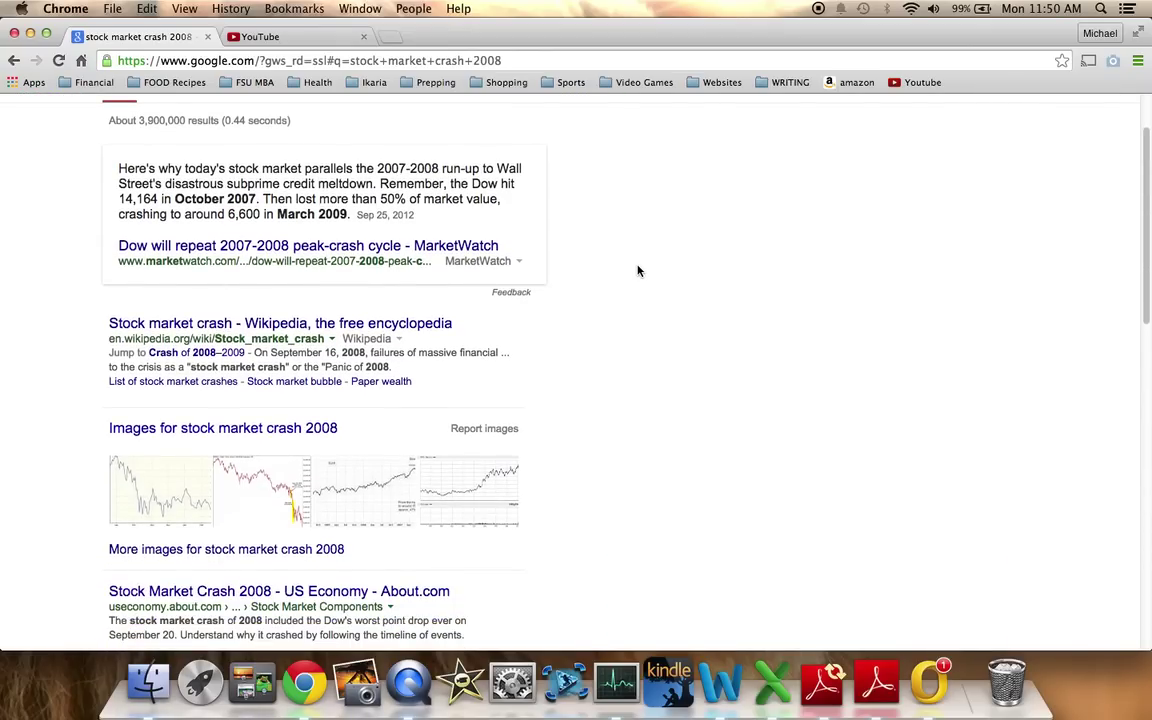
pyautogui.scroll(-3, 638, 270)
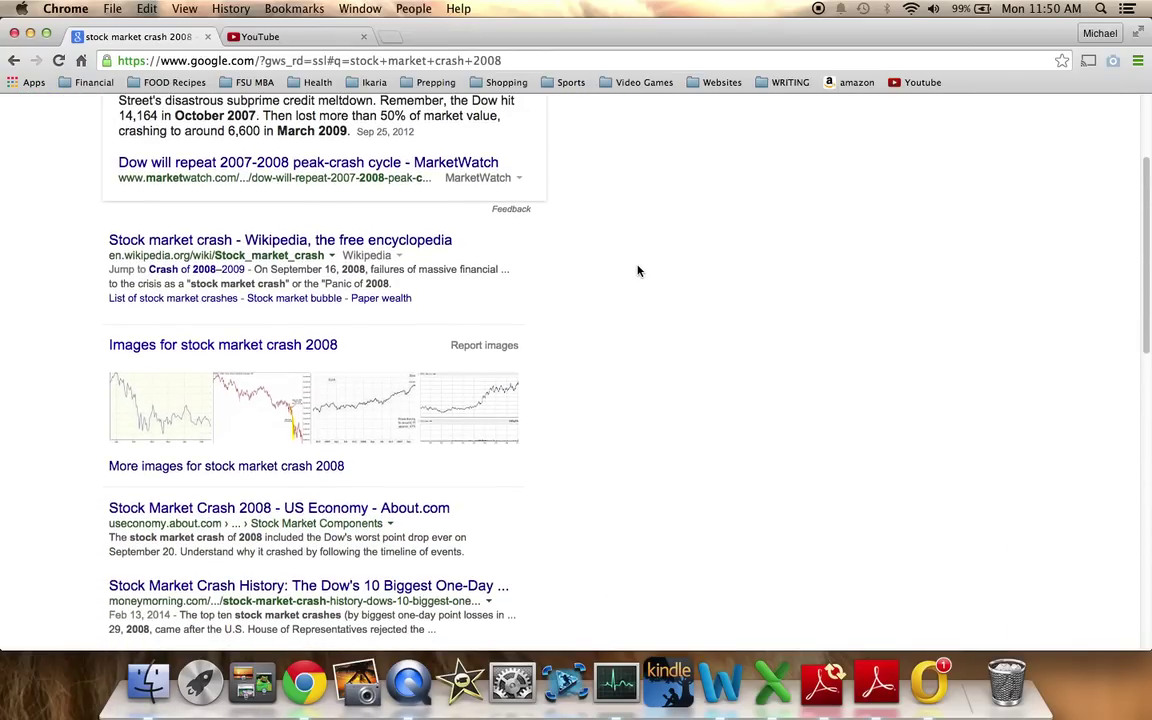
pyautogui.scroll(-2, 635, 391)
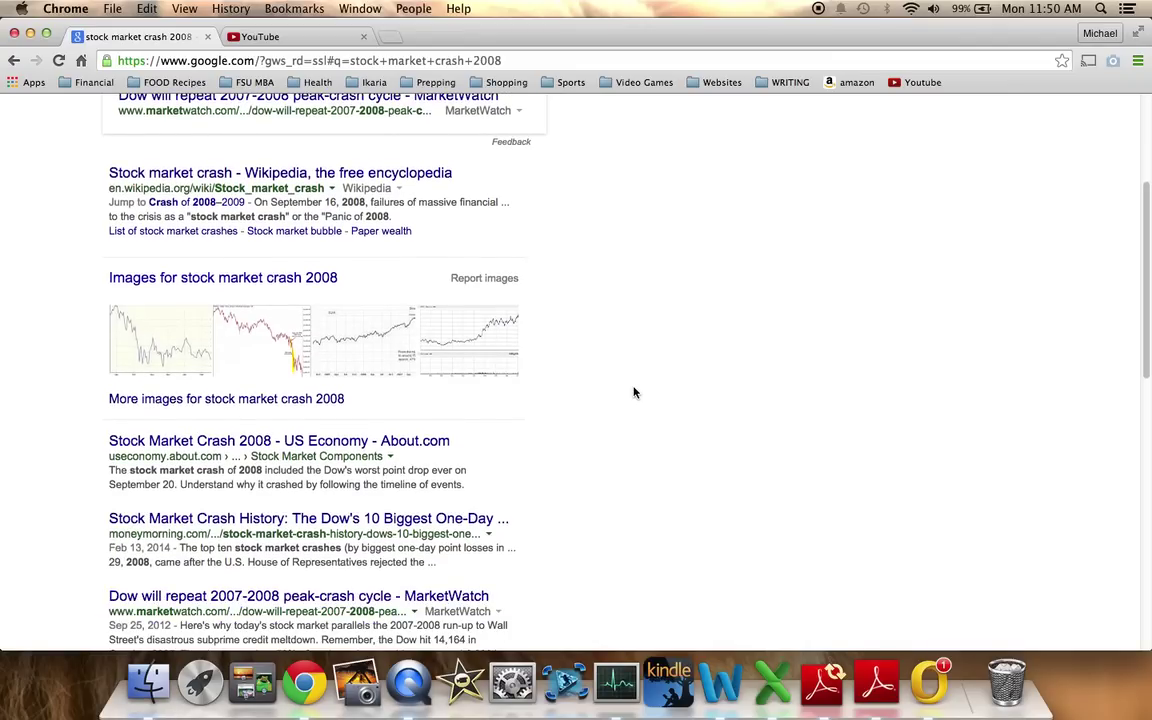
# - Limit the search results to a custom date range from 1/1/2008 to 12/31/2008 and look through them
pyautogui.scroll(8, 633, 392)
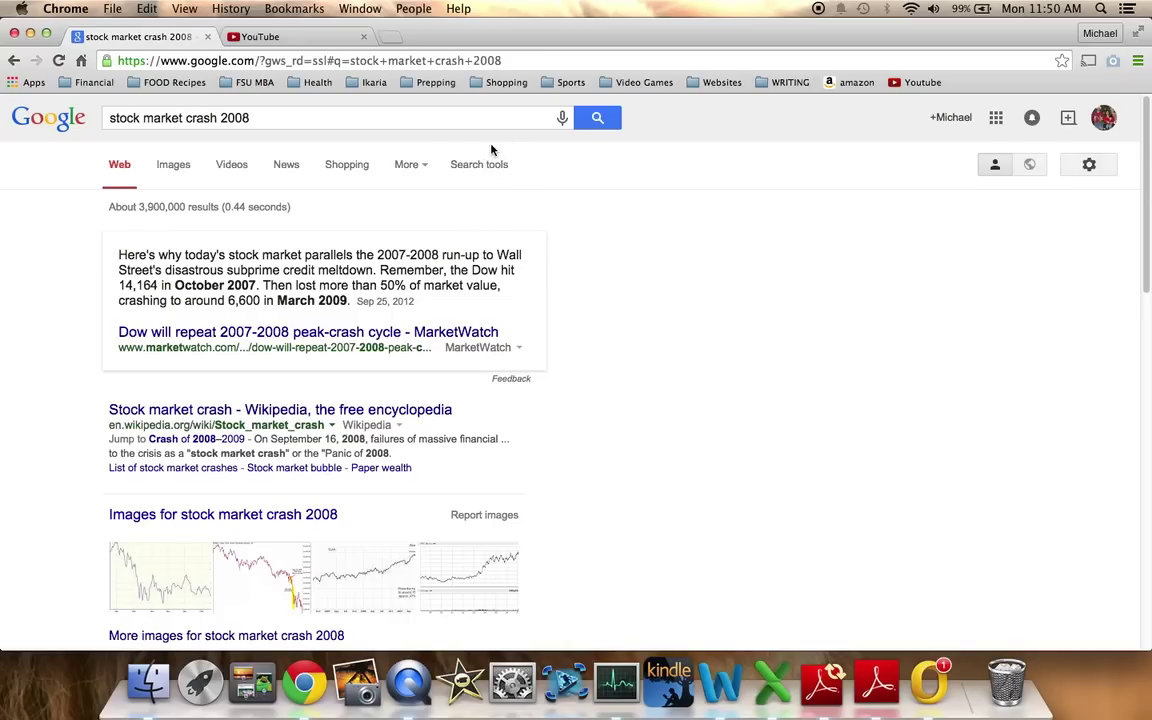
pyautogui.click(495, 170)
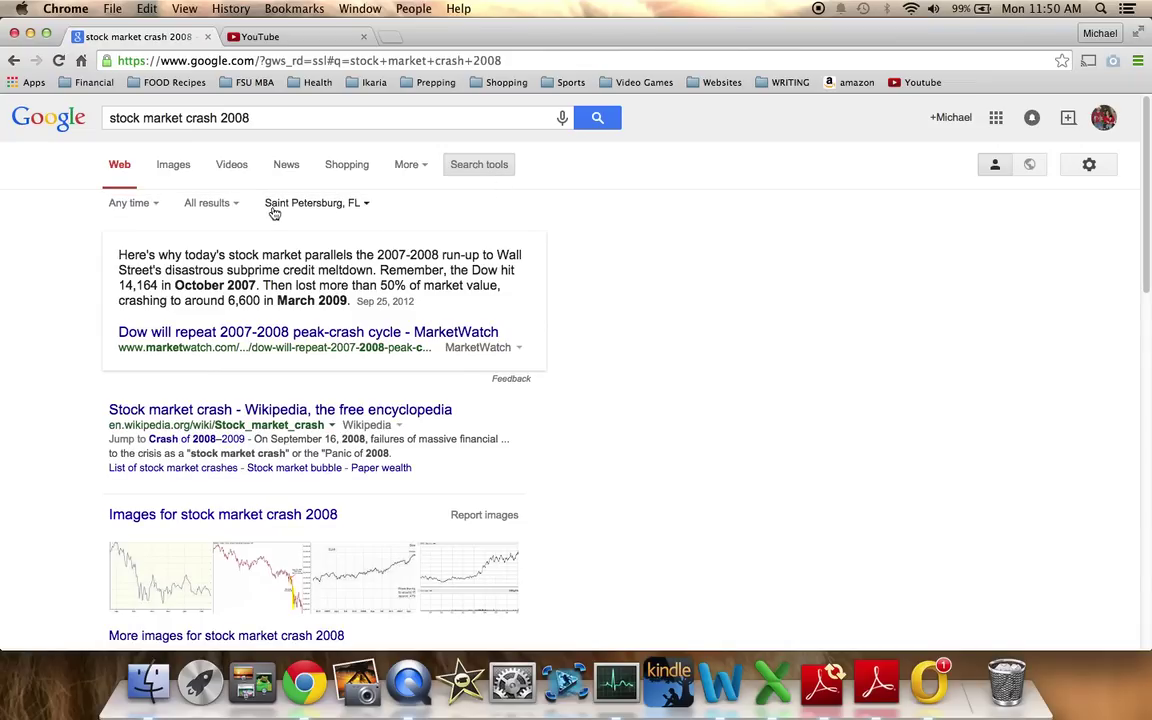
pyautogui.click(152, 204)
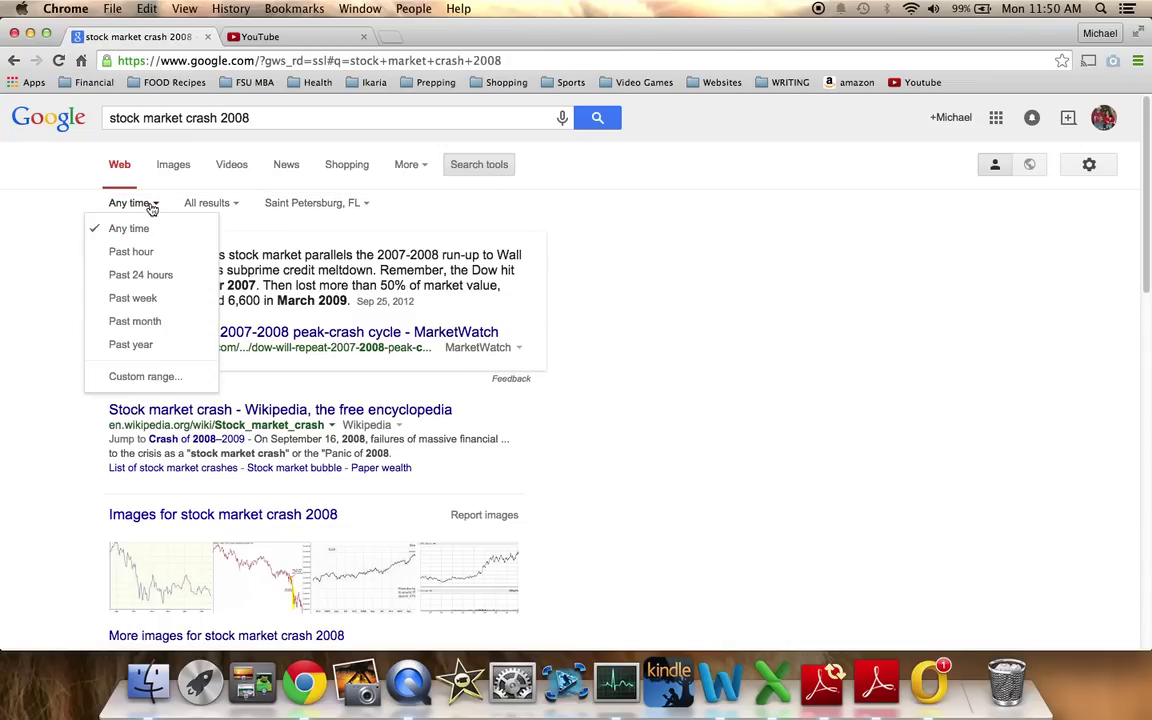
pyautogui.click(162, 380)
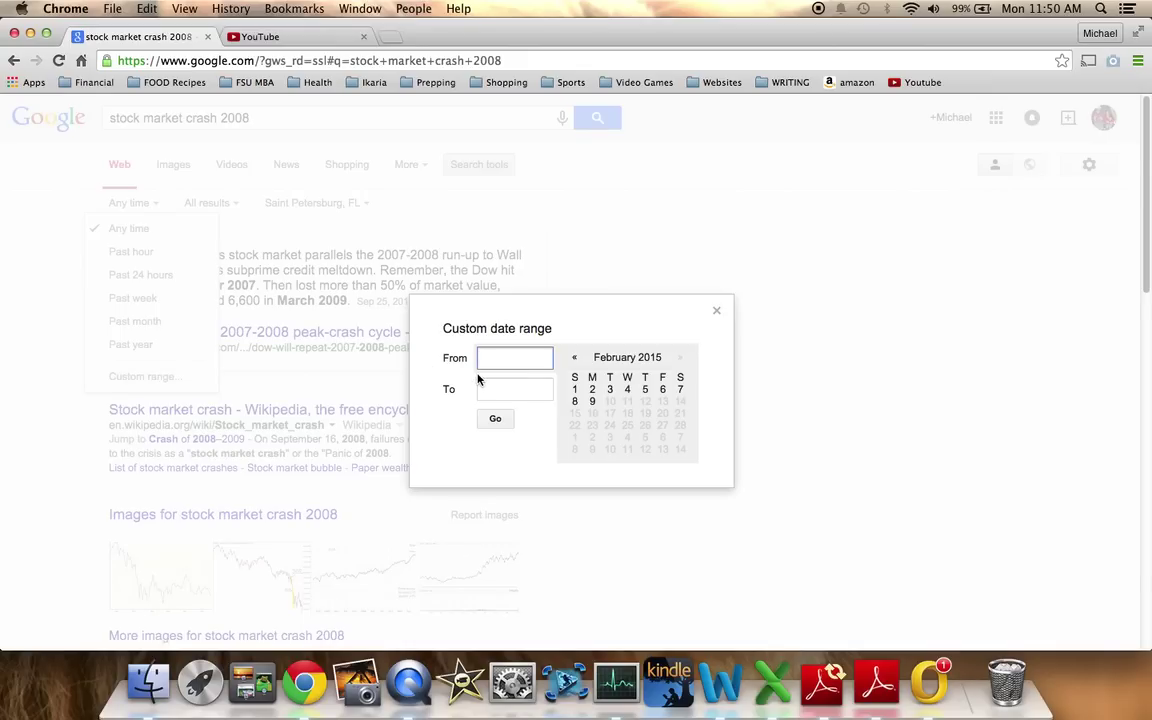
pyautogui.write('1/1/2008')
pyautogui.press('Tab')
pyautogui.write('13')
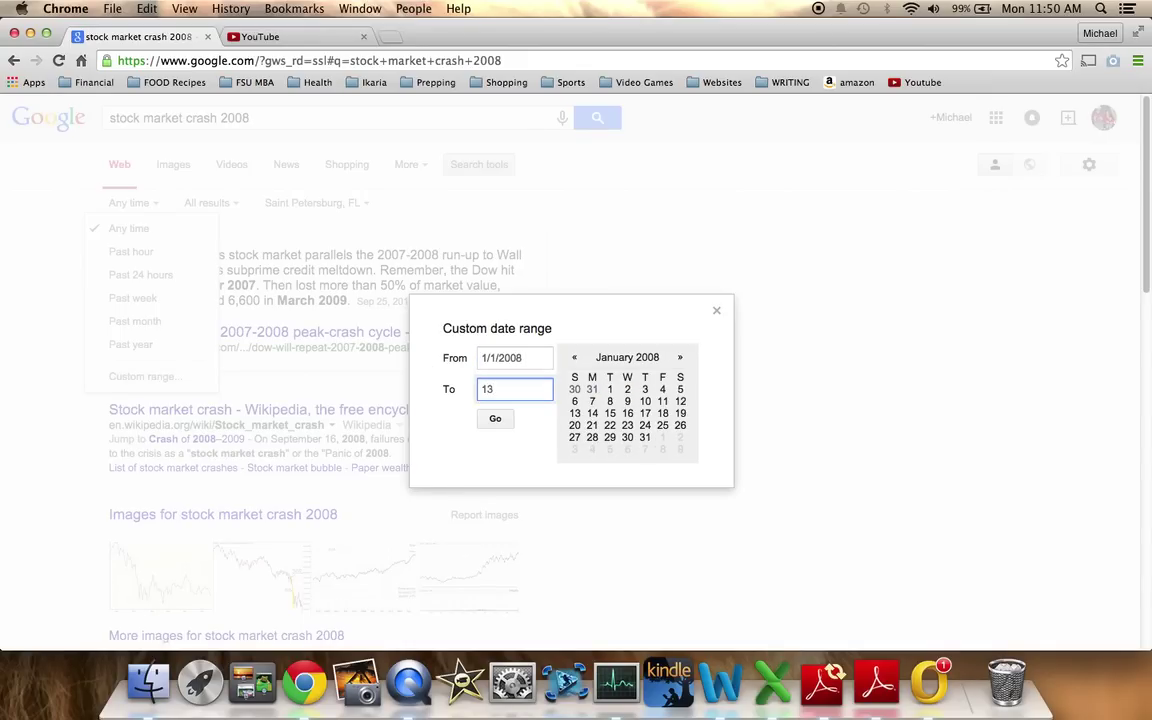
pyautogui.press('BackSpace')
pyautogui.write('2/31/2008')
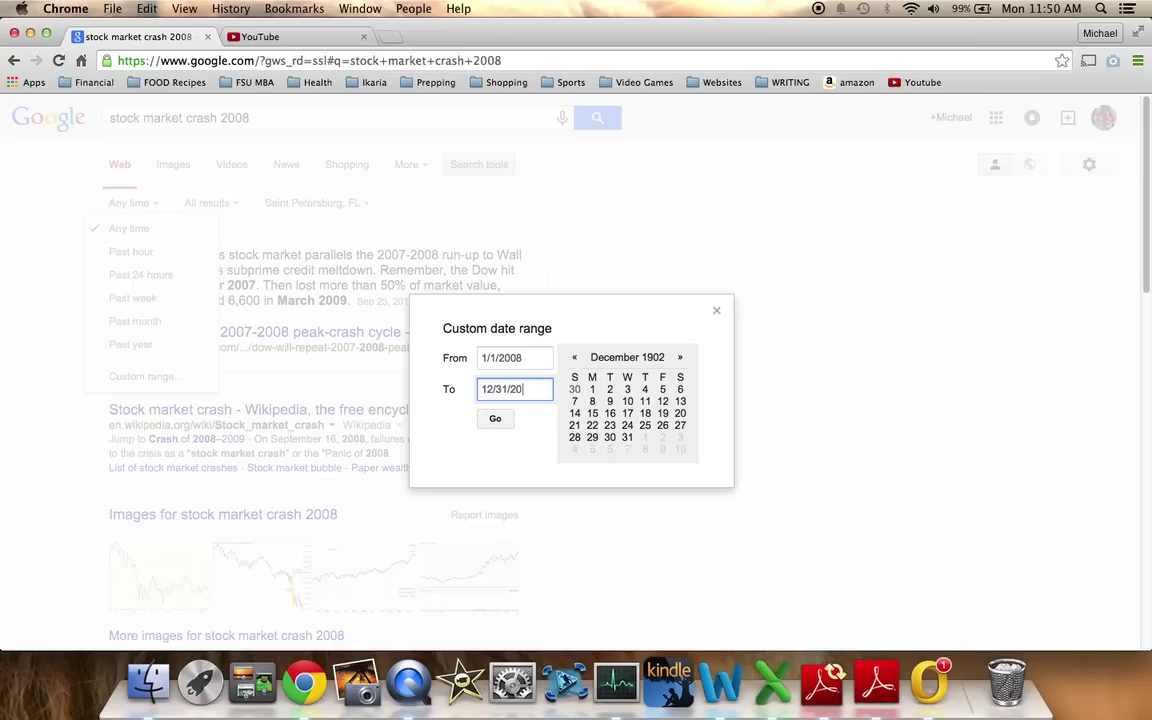
pyautogui.click(497, 418)
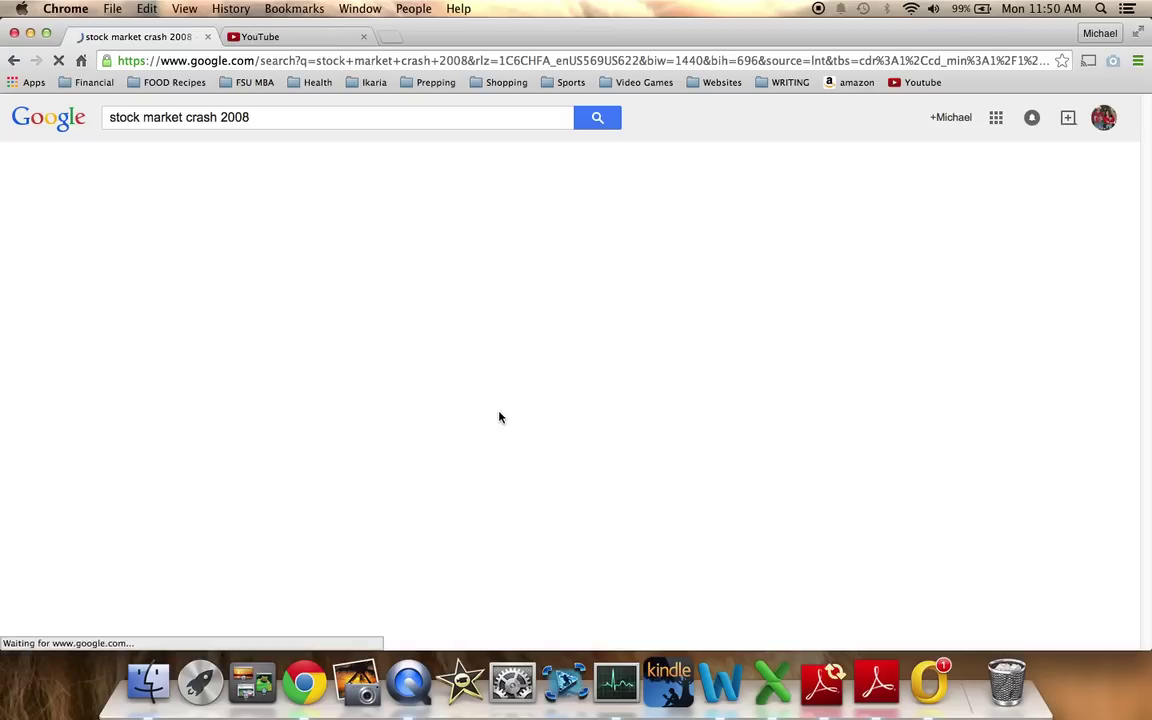
pyautogui.scroll(-1, 358, 492)
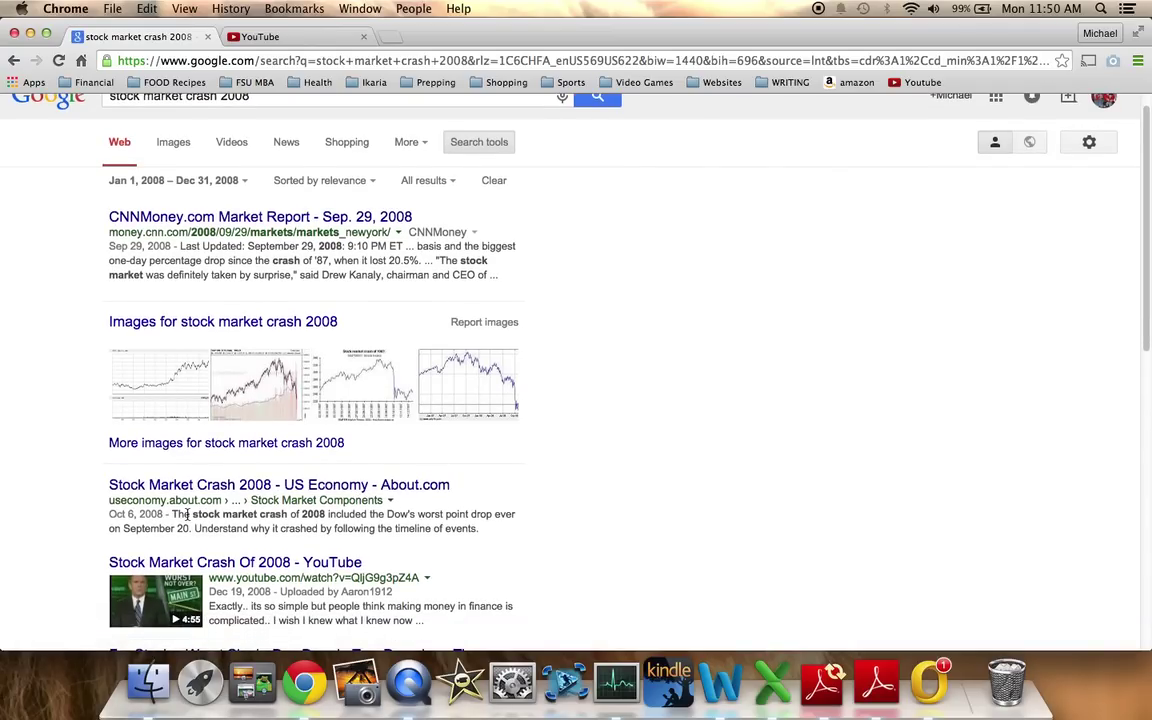
pyautogui.scroll(-2, 633, 458)
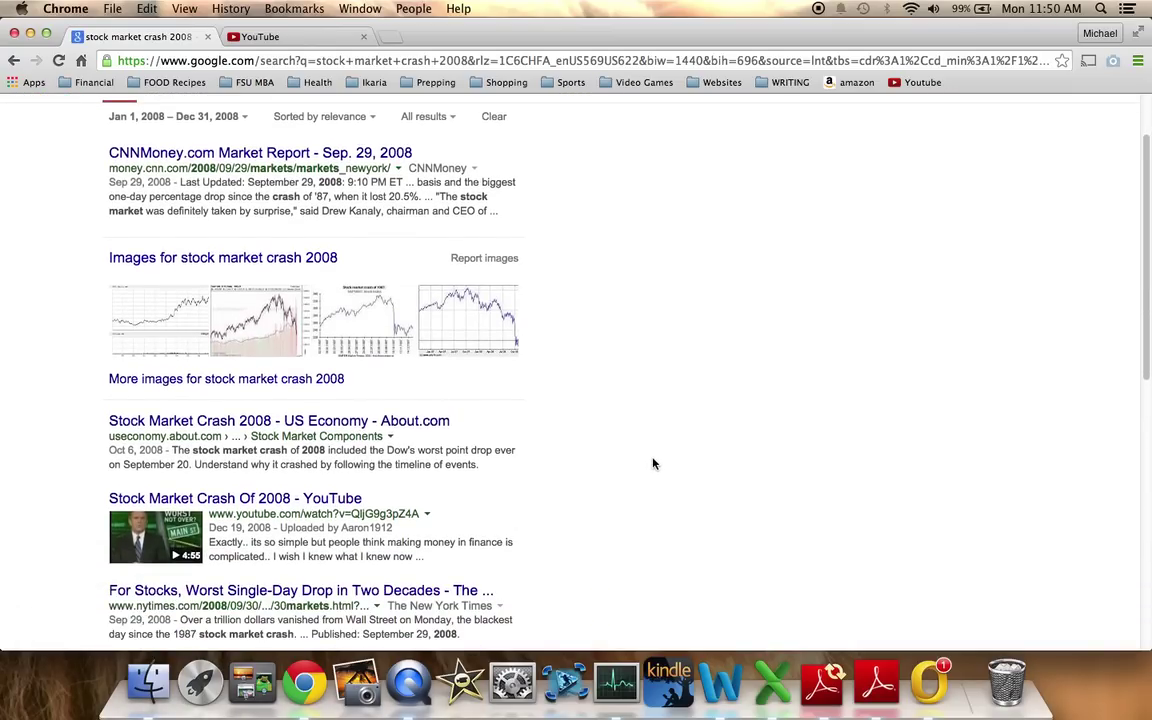
pyautogui.scroll(-3, 651, 463)
pyautogui.scroll(-2, 653, 463)
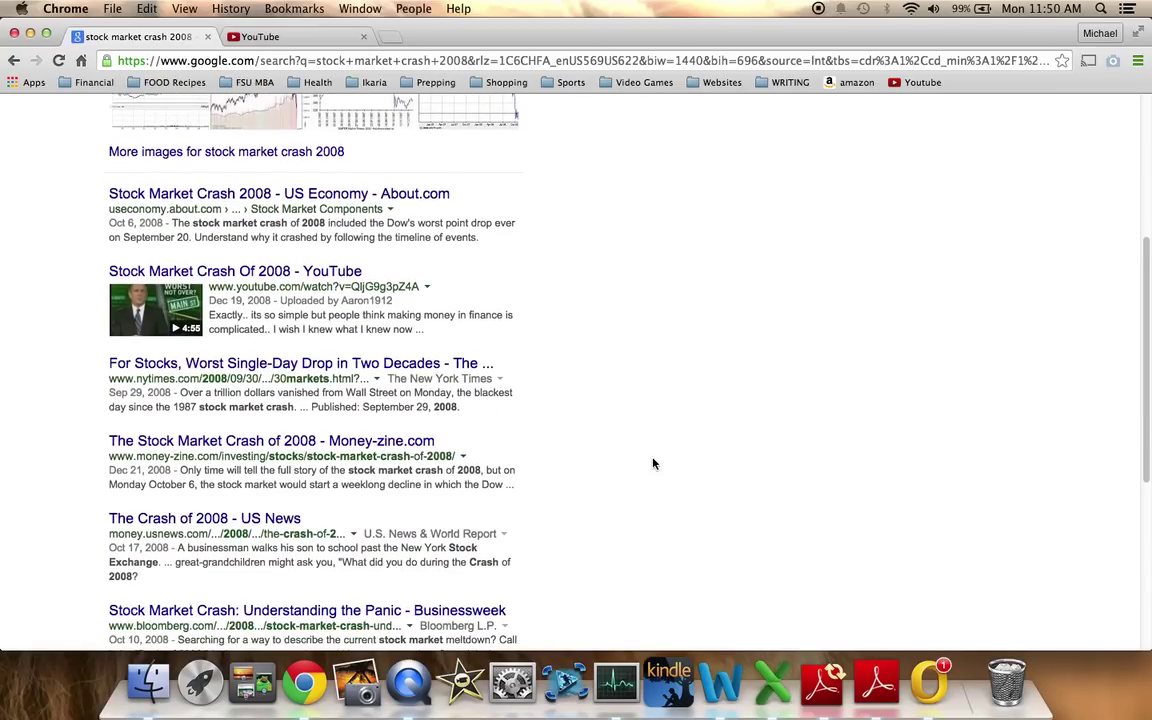
# - Replace the search query with "peyton manning commercials", keeping the 2008 date range
pyautogui.scroll(5, 653, 463)
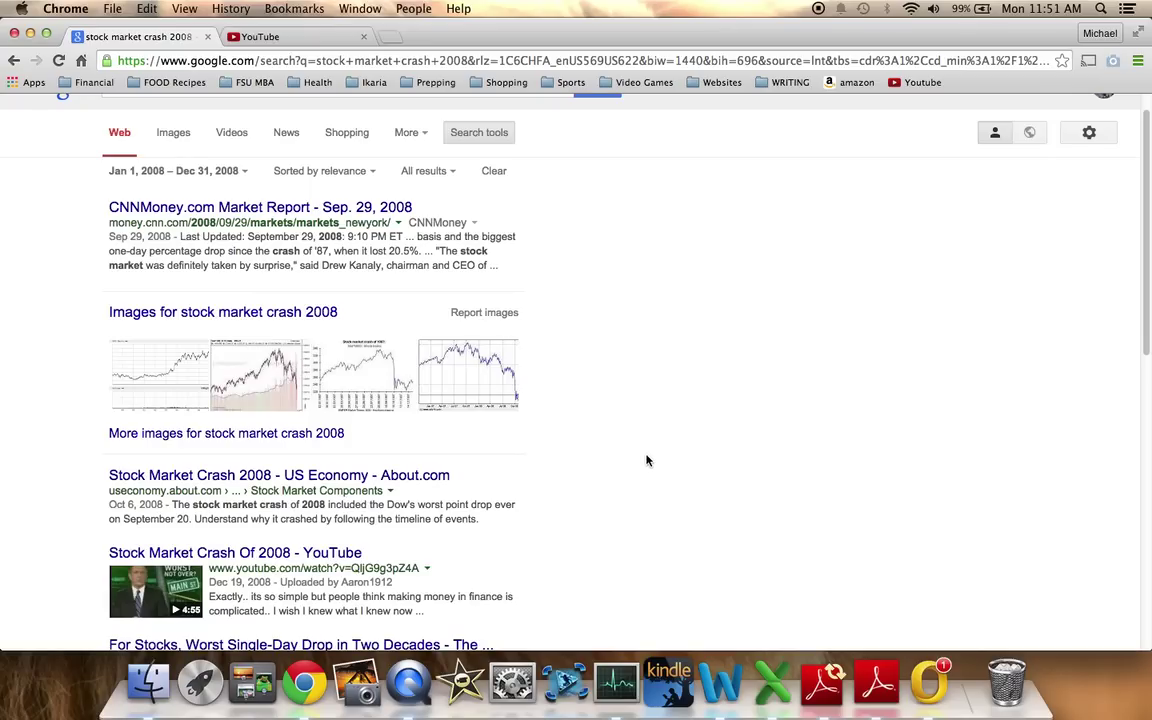
pyautogui.scroll(1, 582, 298)
pyautogui.click(292, 118)
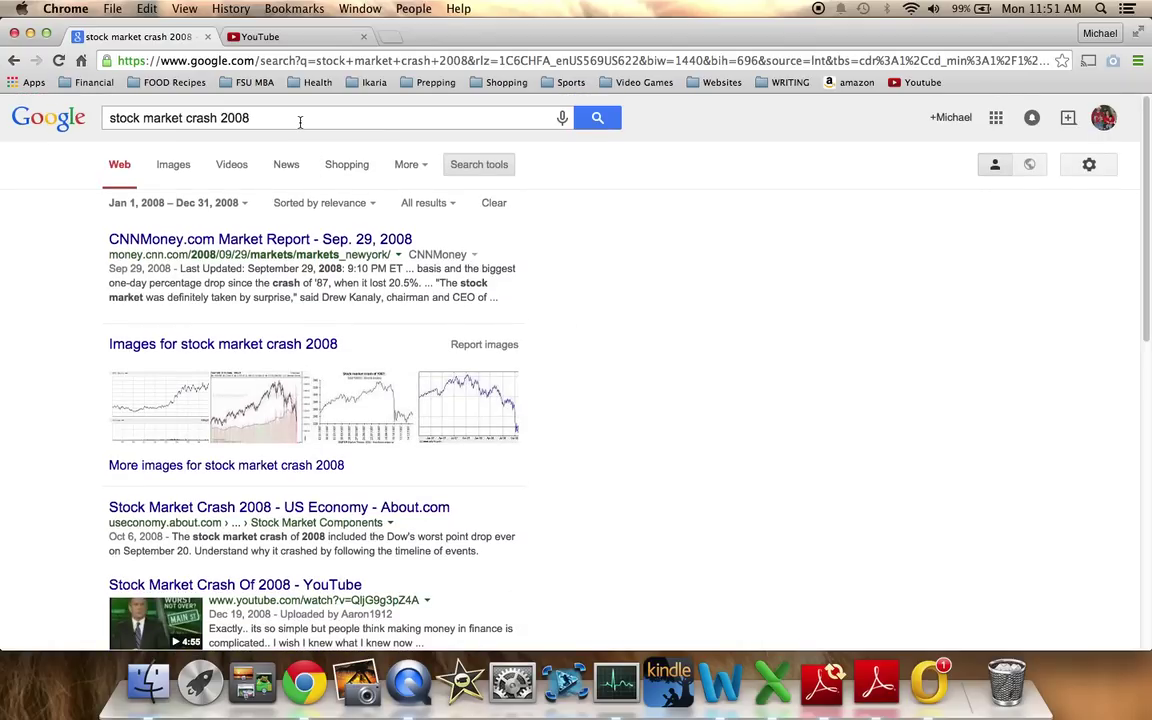
pyautogui.moveTo(288, 118); pyautogui.dragTo(103, 119)
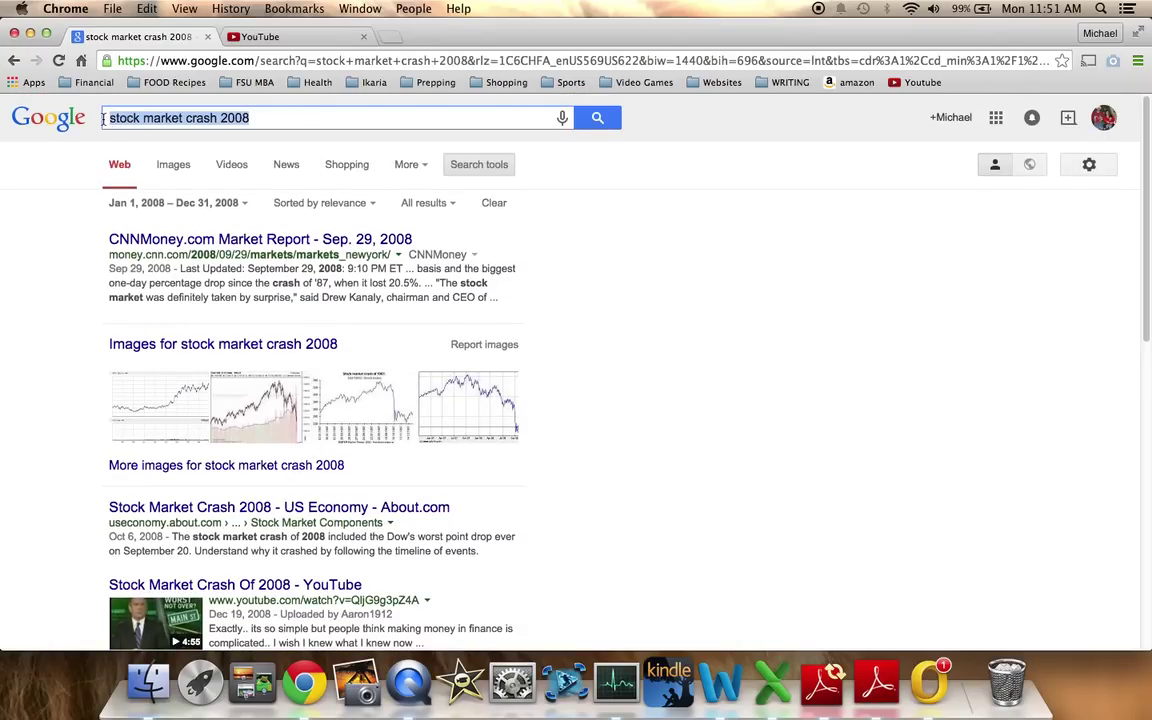
pyautogui.write('pay')
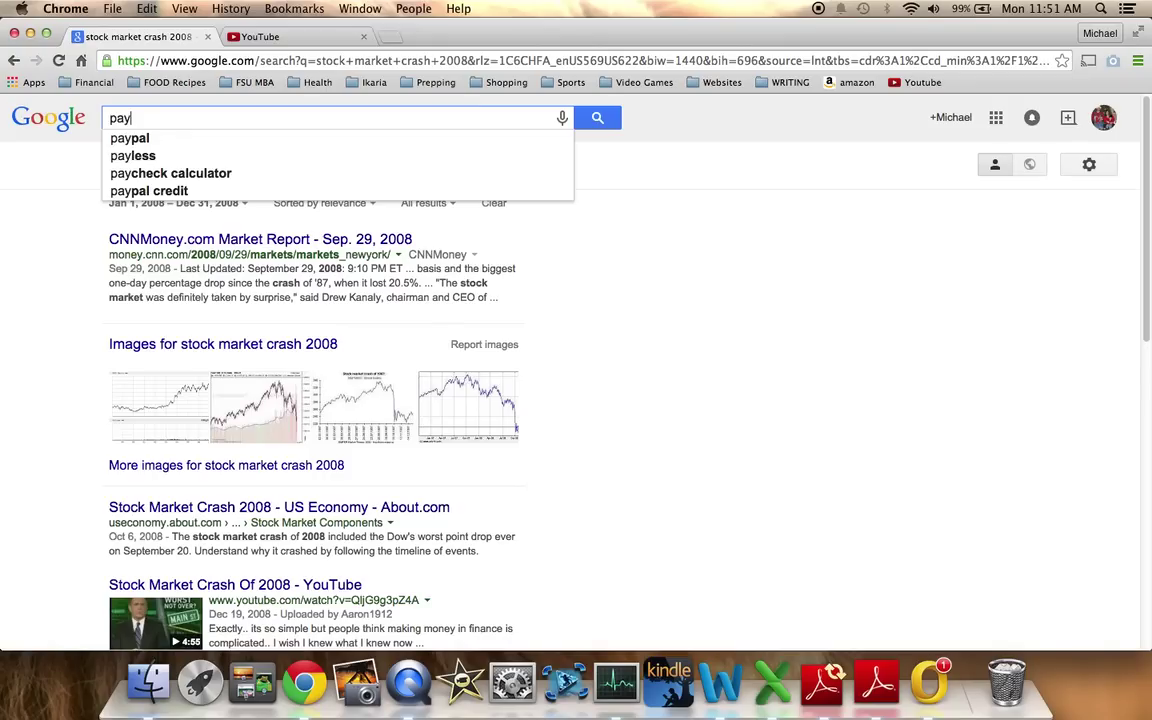
pyautogui.press('BackSpace')
pyautogui.press('BackSpace')
pyautogui.write('et')
pyautogui.press('BackSpace')
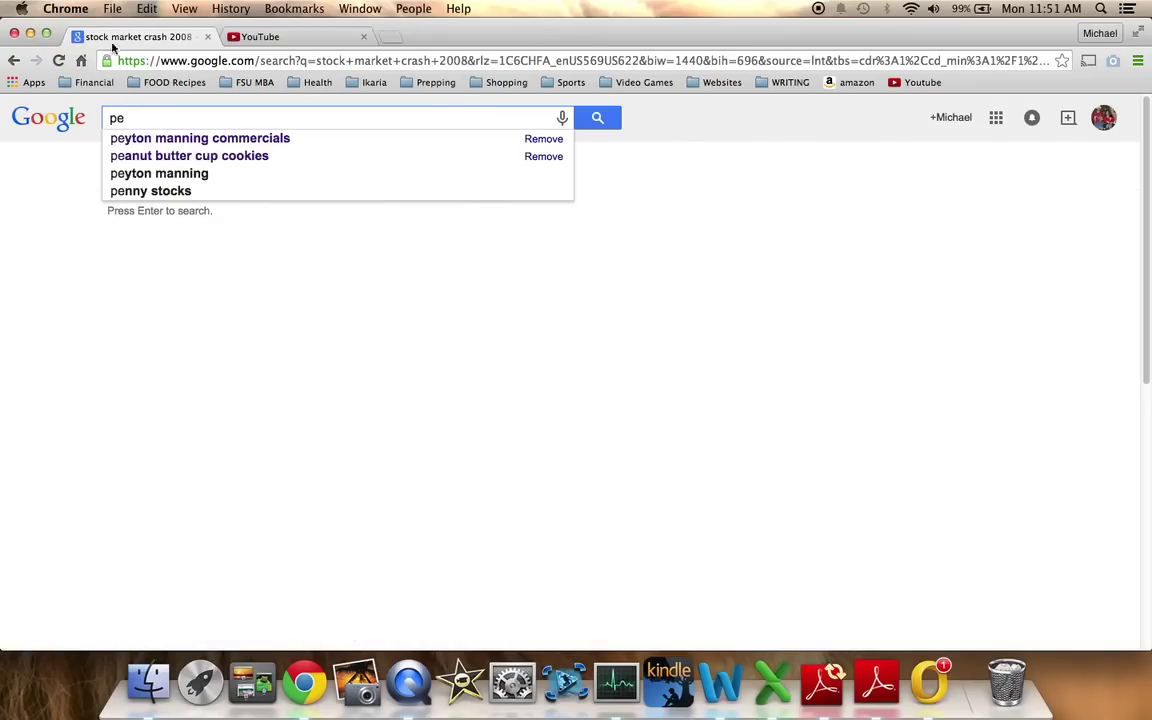
pyautogui.click(185, 142)
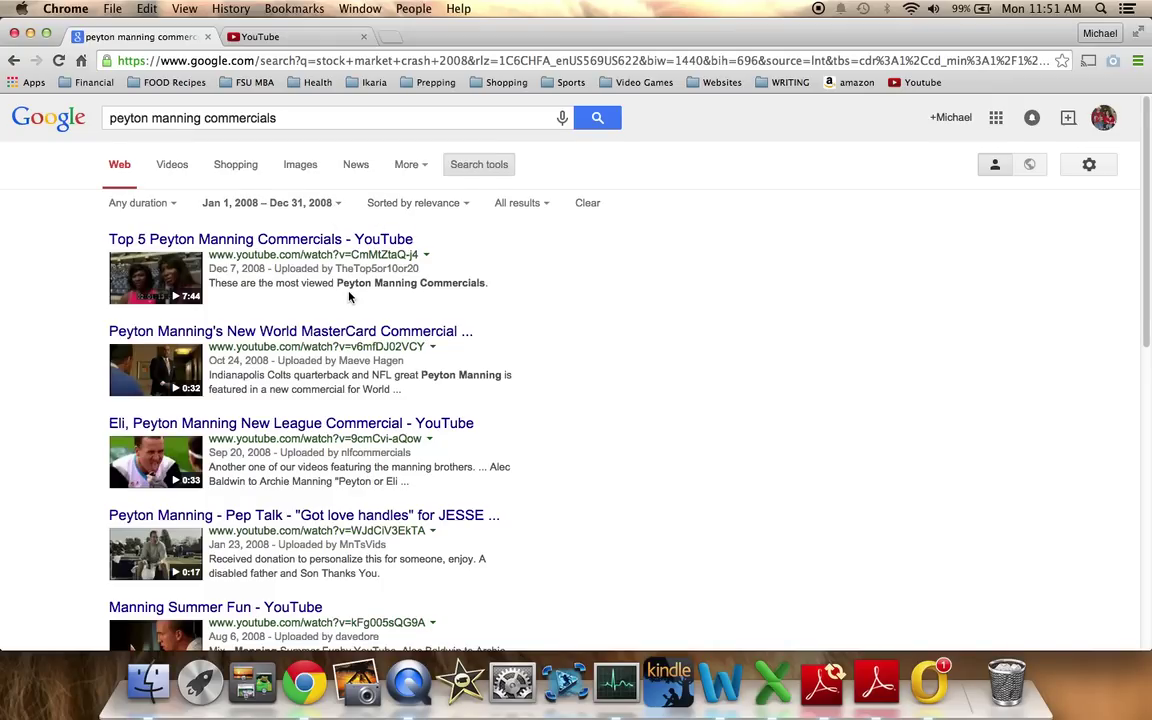
# - Change the time filter of the Peyton Manning commercials search to Past month and show only video results
pyautogui.scroll(-1, 349, 297)
pyautogui.scroll(-4, 349, 297)
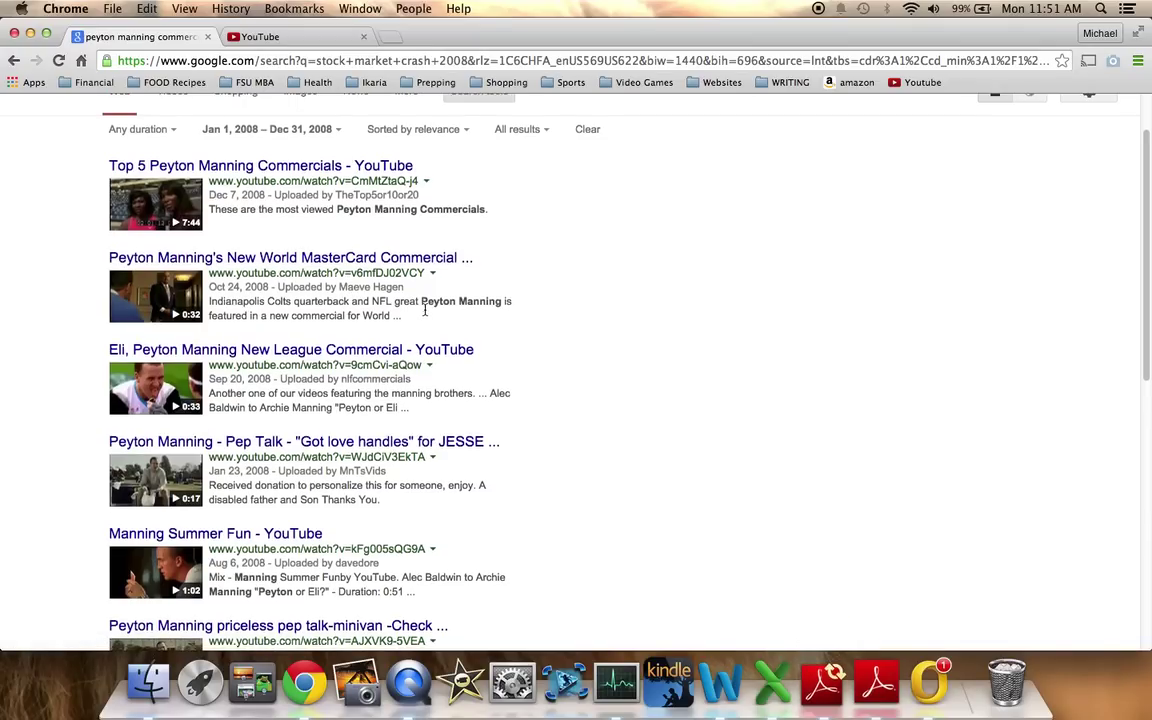
pyautogui.scroll(5, 425, 315)
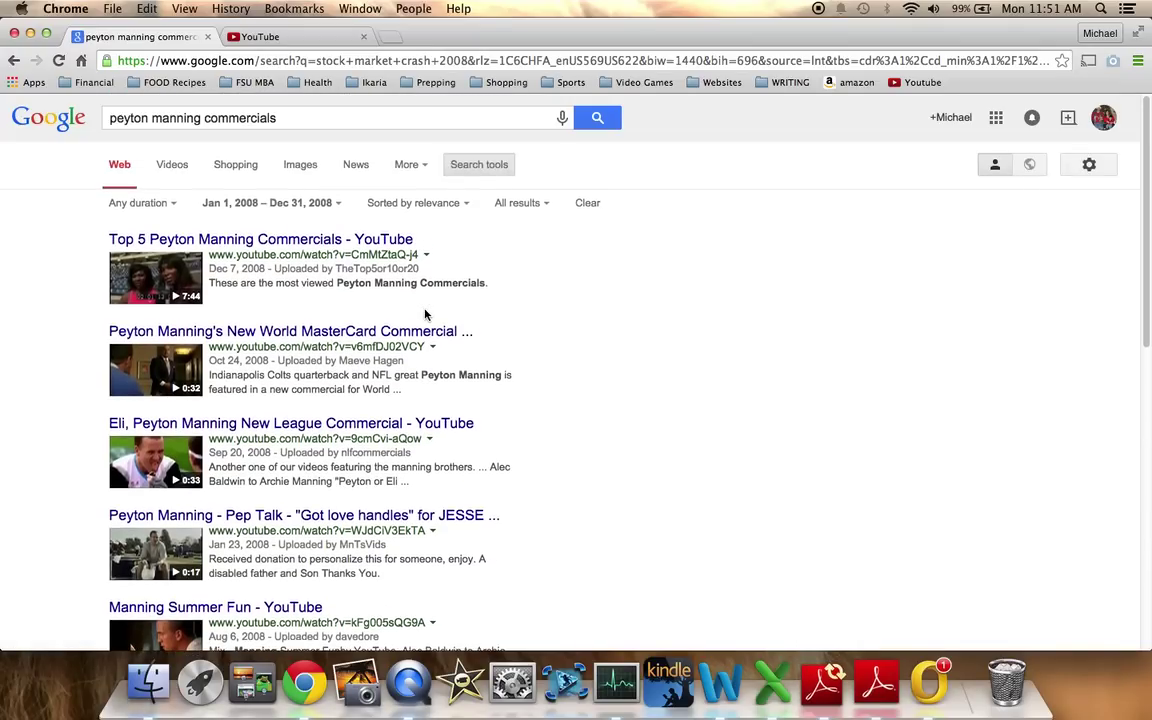
pyautogui.click(318, 207)
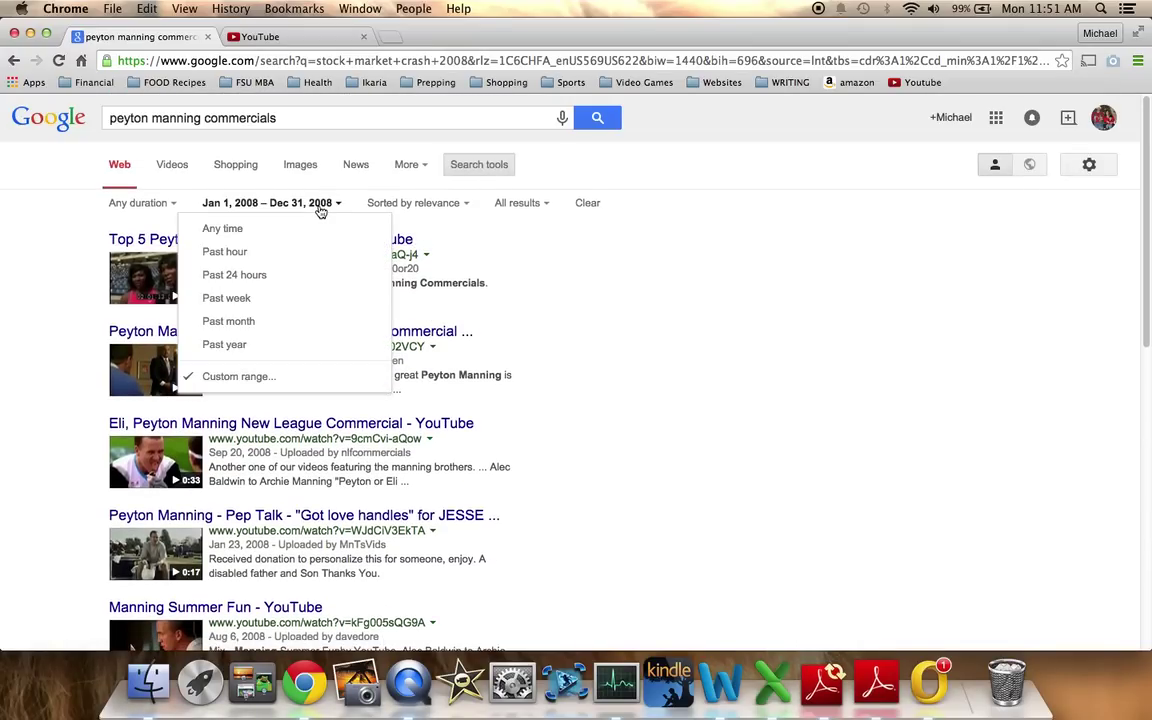
pyautogui.click(250, 320)
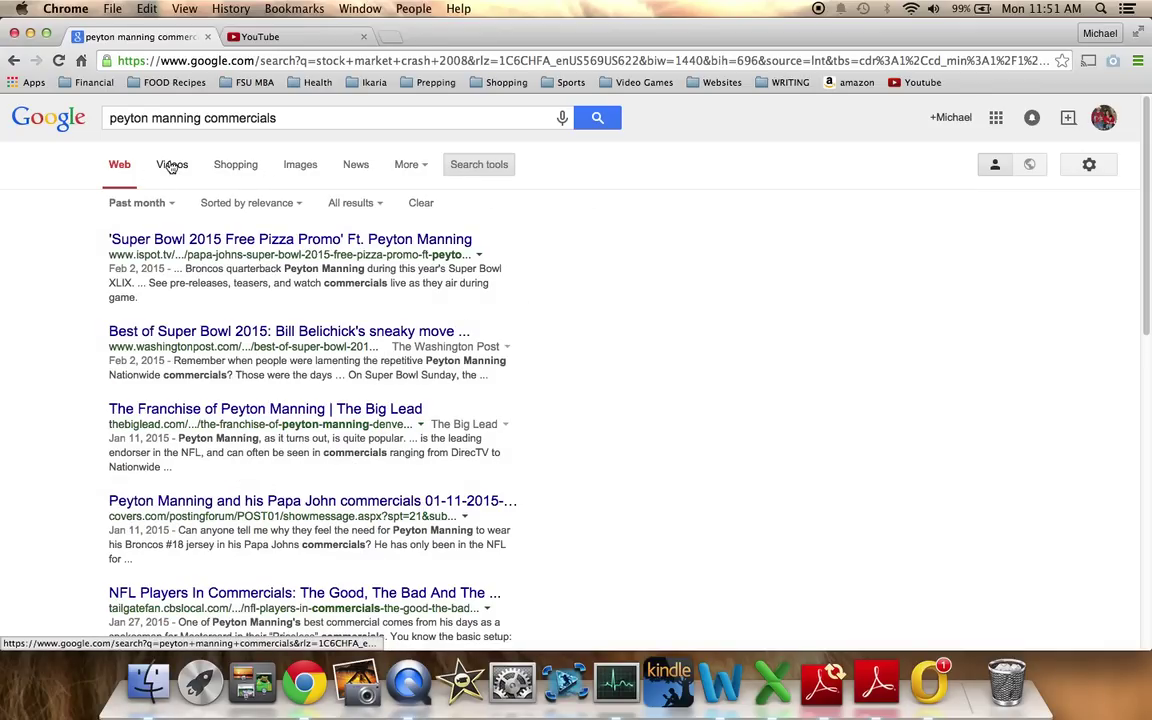
pyautogui.click(171, 165)
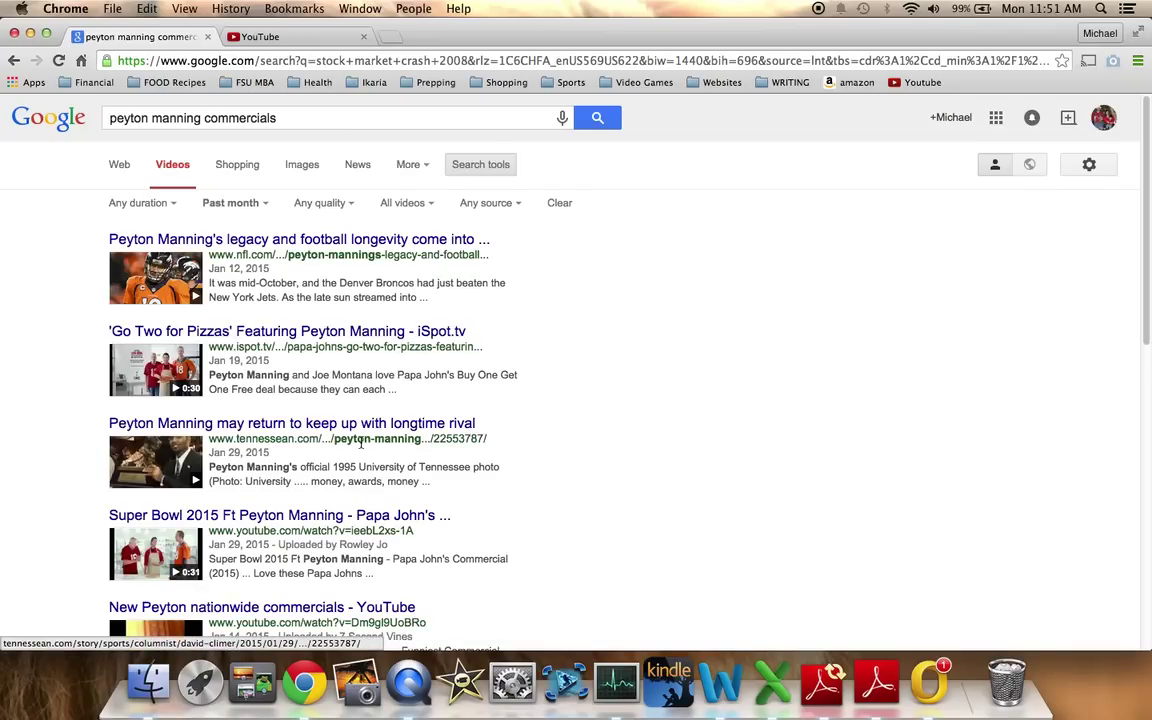
# - Change the time filter of the Peyton Manning commercials video search to Past year and look through the results
pyautogui.click(262, 207)
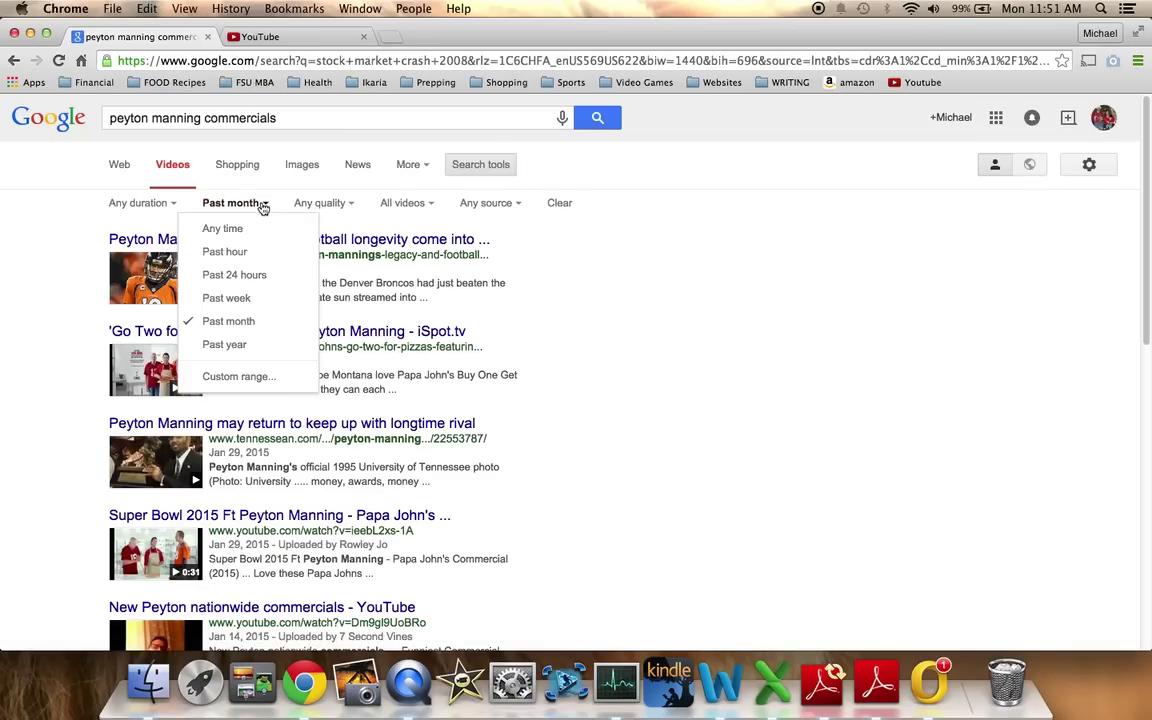
pyautogui.click(240, 345)
pyautogui.scroll(-1, 598, 370)
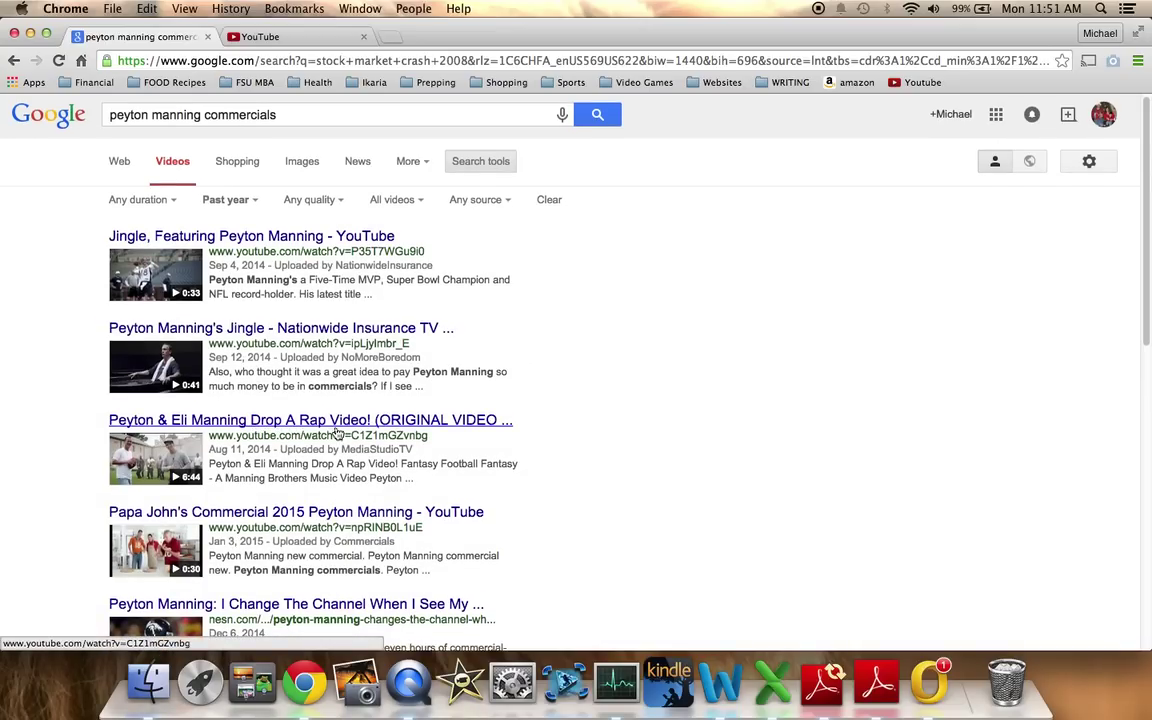
pyautogui.scroll(-3, 517, 423)
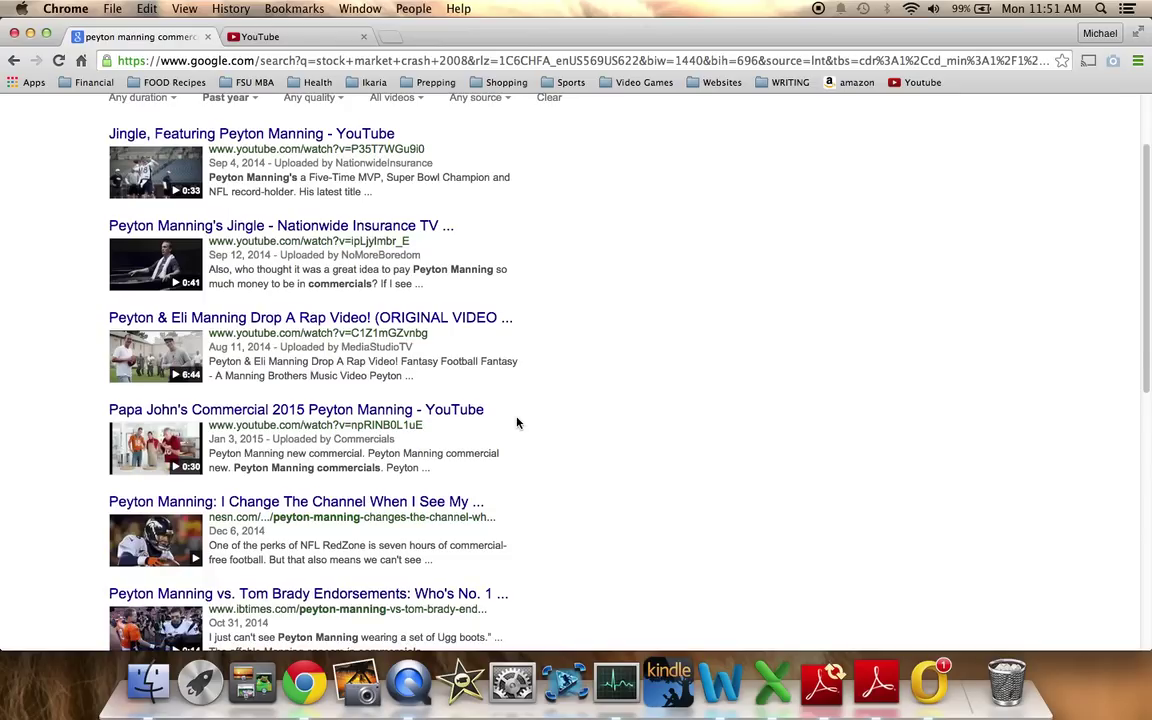
pyautogui.scroll(3, 517, 423)
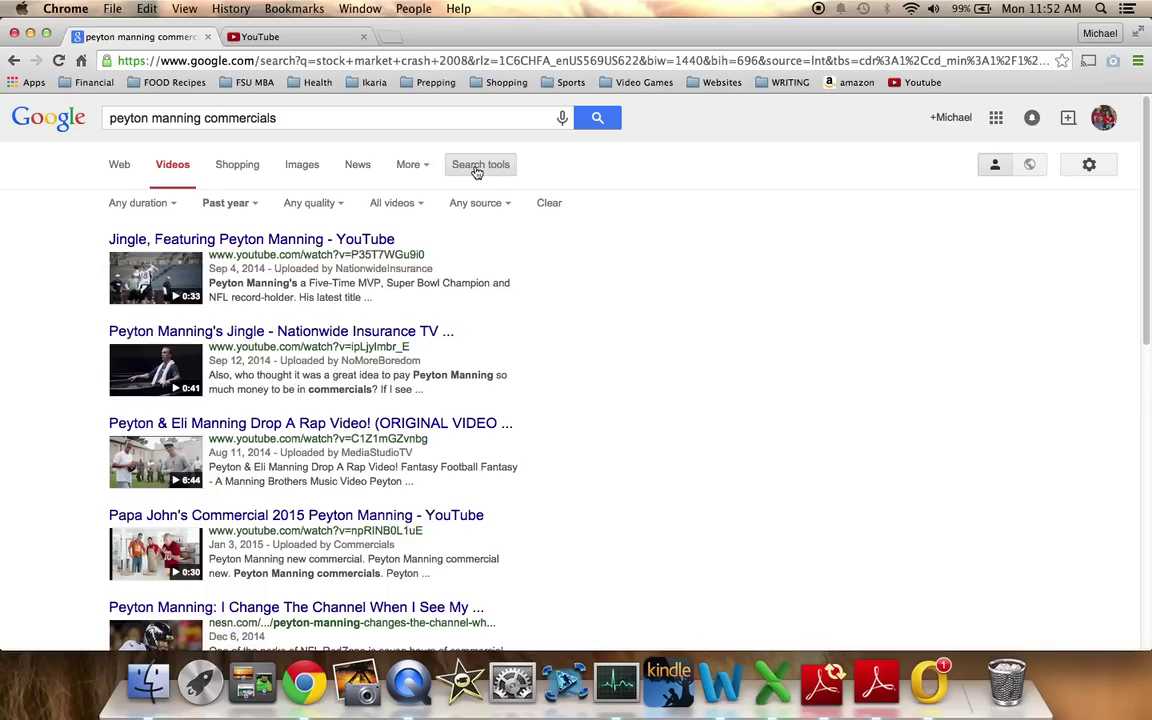
# - Switch to the open YouTube page and view the top of the TheHelpfuldad channel's home page
pyautogui.click(287, 37)
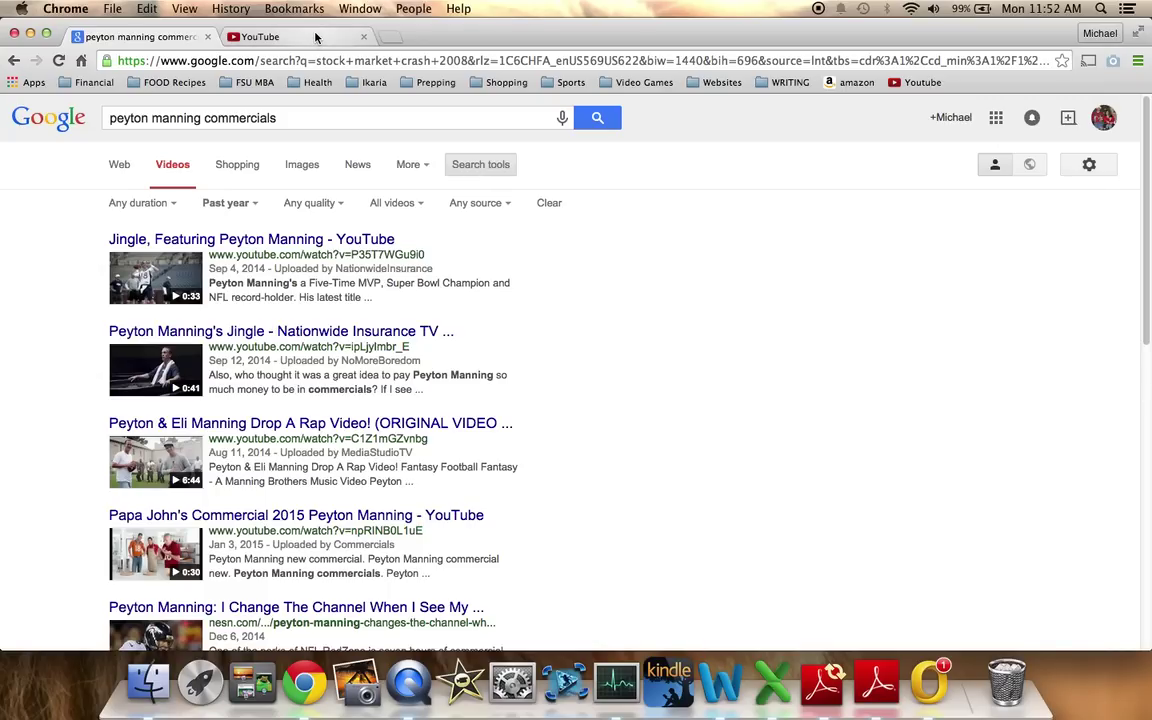
pyautogui.scroll(3, 505, 187)
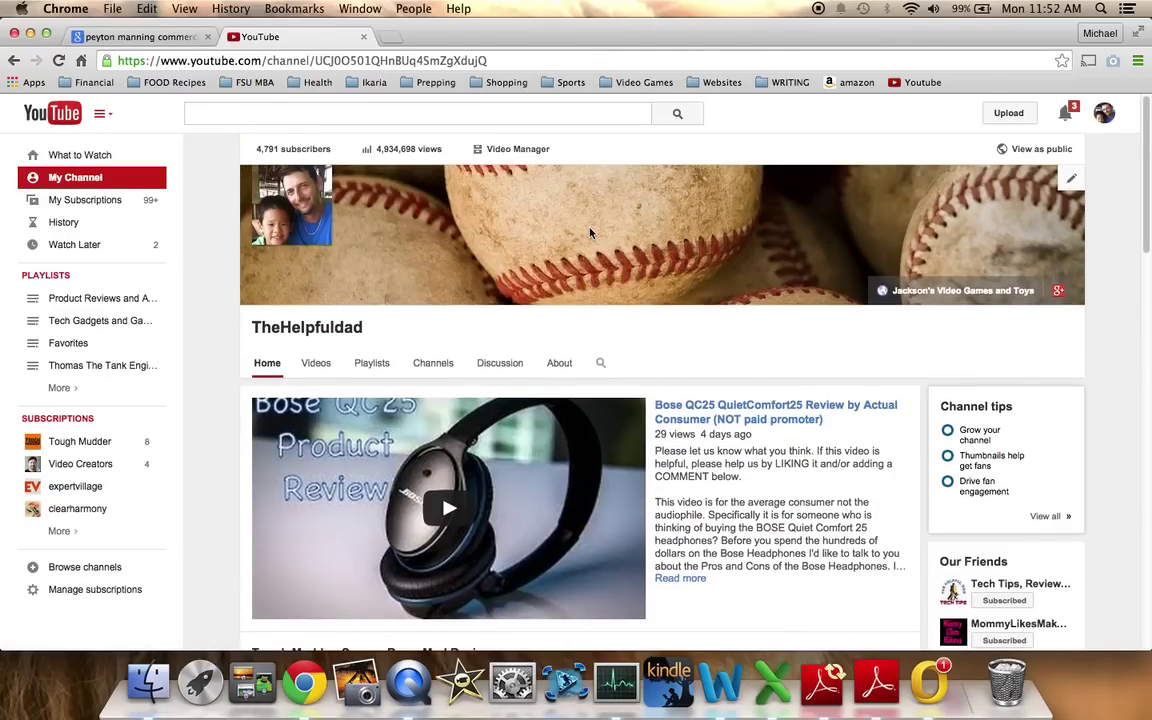